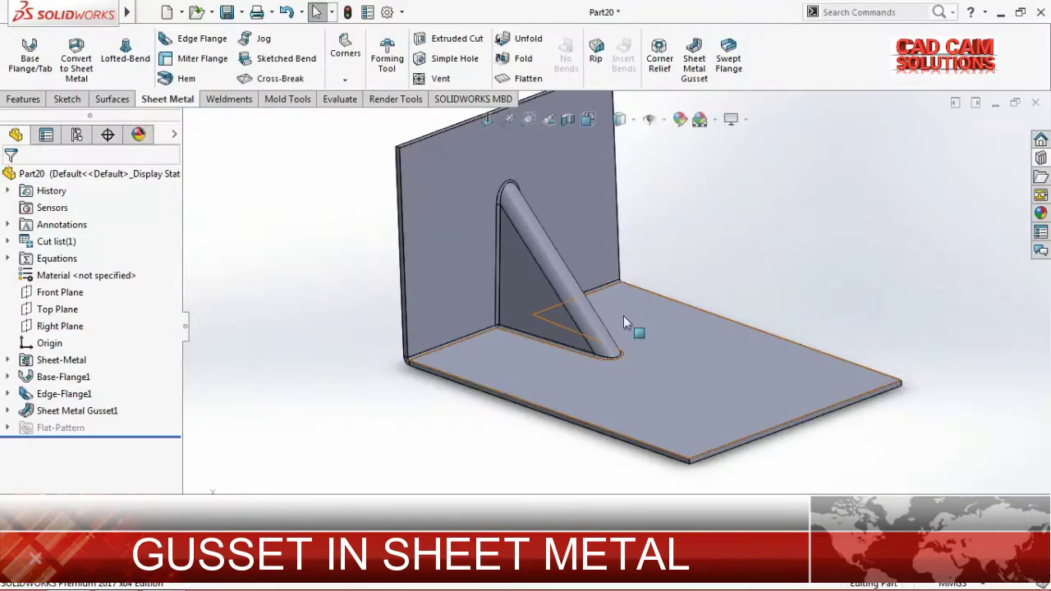
# Step: Orbit the finished bracket to show its gusset, then start a new document
pyautogui.moveTo(673, 317); pyautogui.dragTo(690, 310, button='middle')
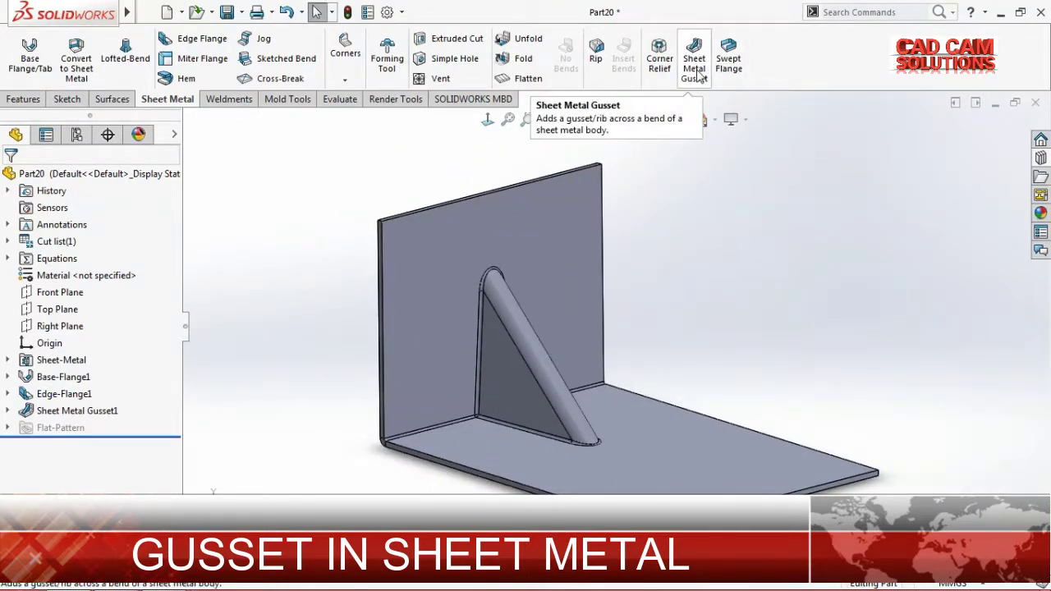
pyautogui.moveTo(629, 387); pyautogui.dragTo(792, 336, button='middle')
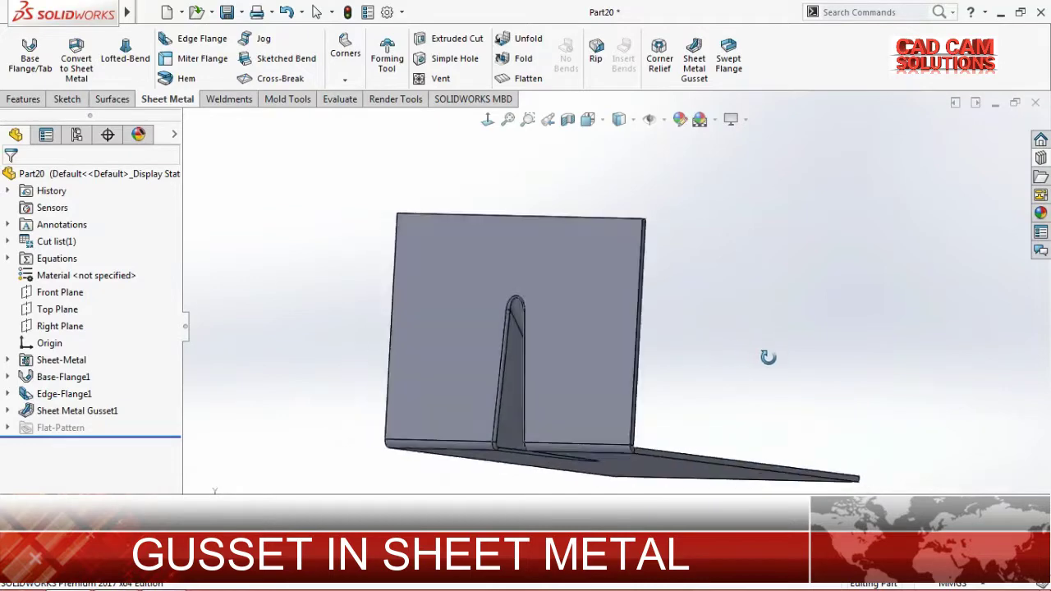
pyautogui.moveTo(792, 336); pyautogui.dragTo(629, 424, button='middle')
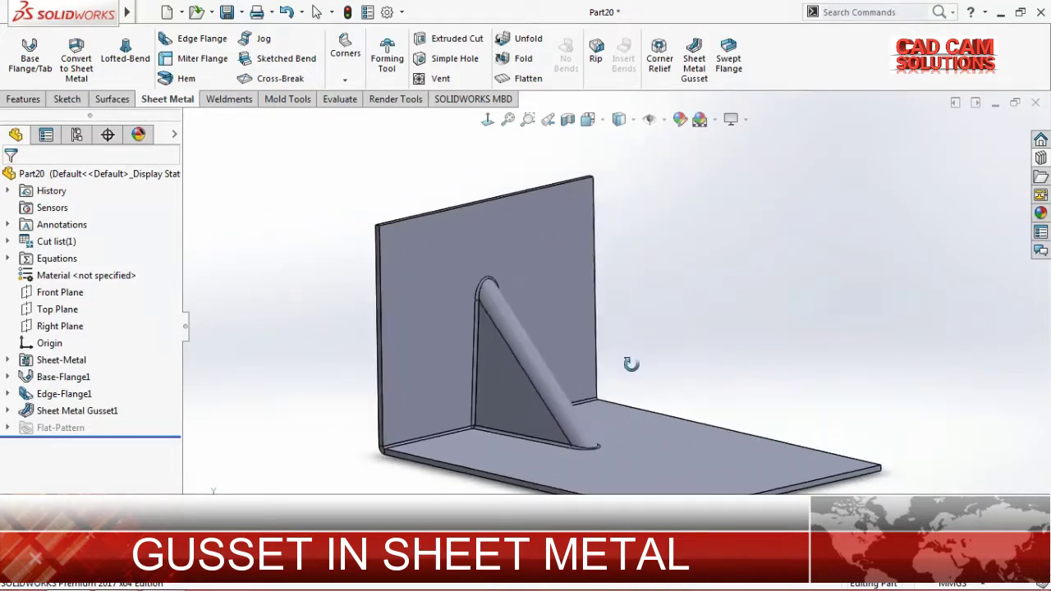
pyautogui.click(181, 12)
pyautogui.click(191, 28)
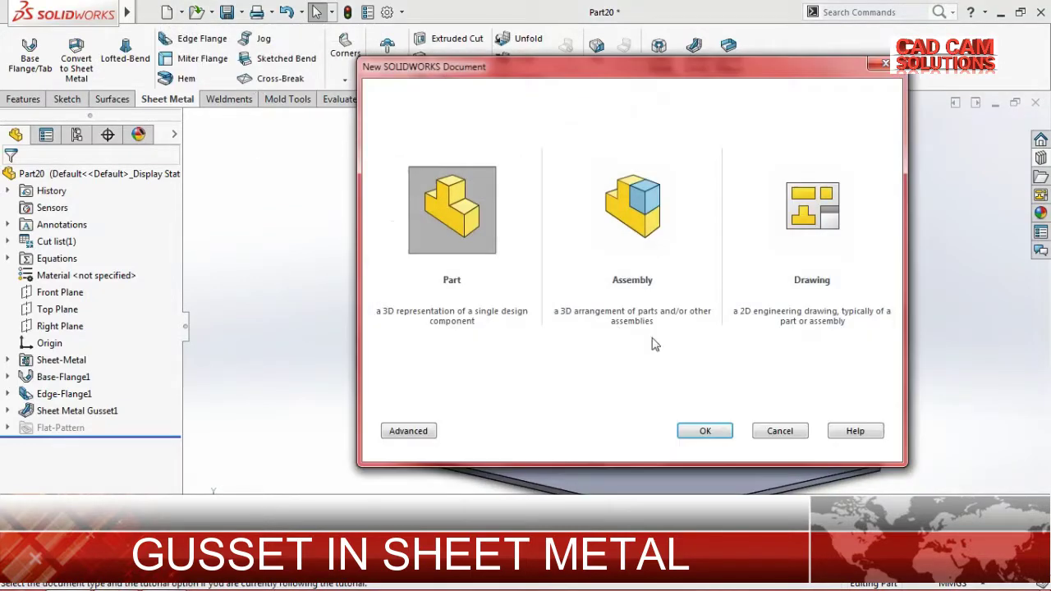
# Step: Create a new part and start a sketch on the Top Plane
pyautogui.click(450, 233)
pyautogui.click(704, 430)
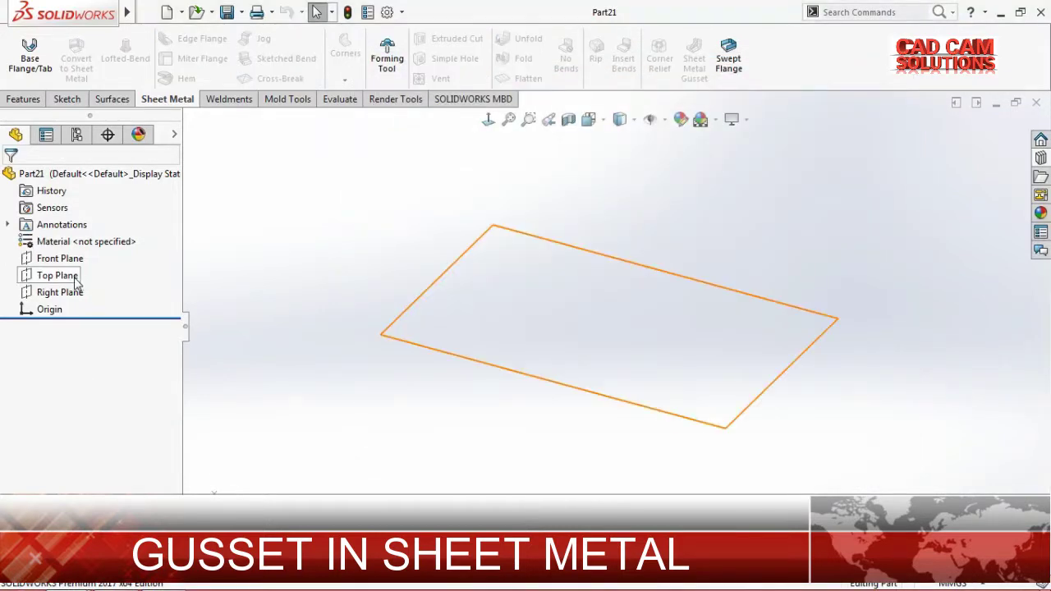
pyautogui.click(57, 275)
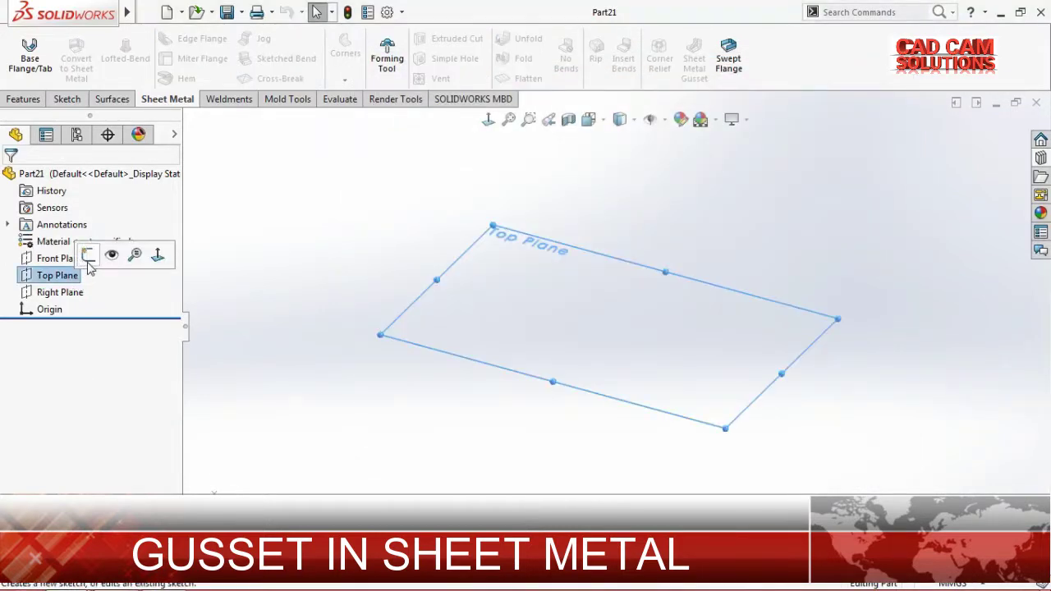
pyautogui.click(85, 253)
# Step: Draw a center rectangle from the origin and exit the sketch
pyautogui.click(101, 59)
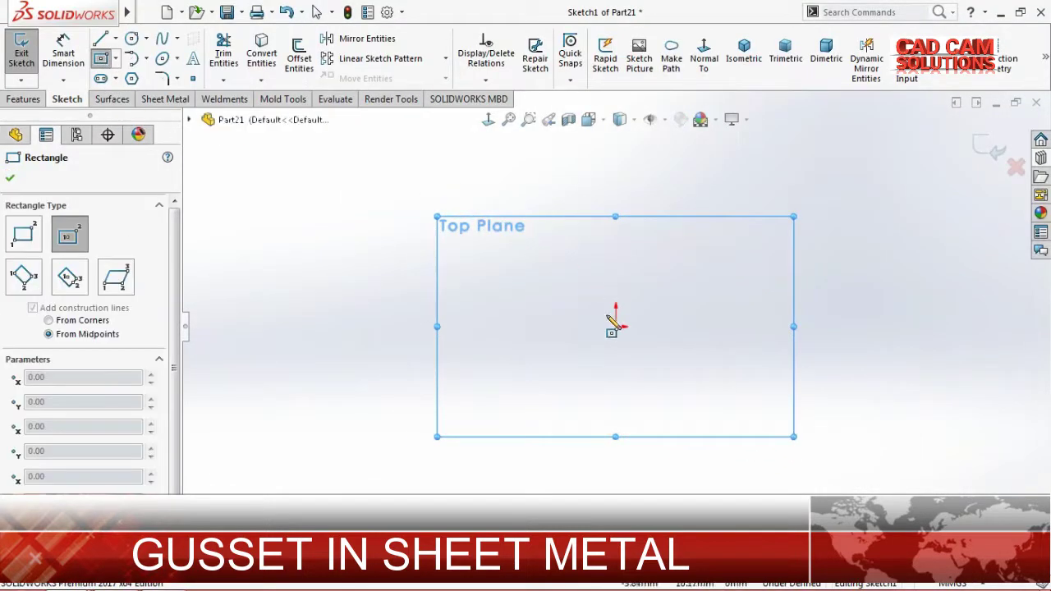
pyautogui.click(616, 326)
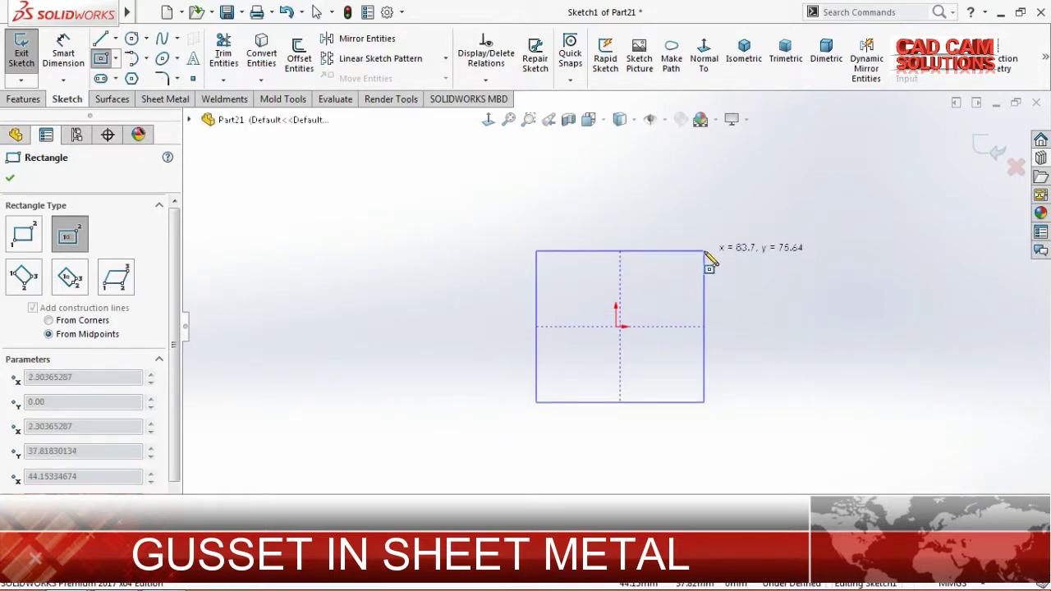
pyautogui.press('Escape')
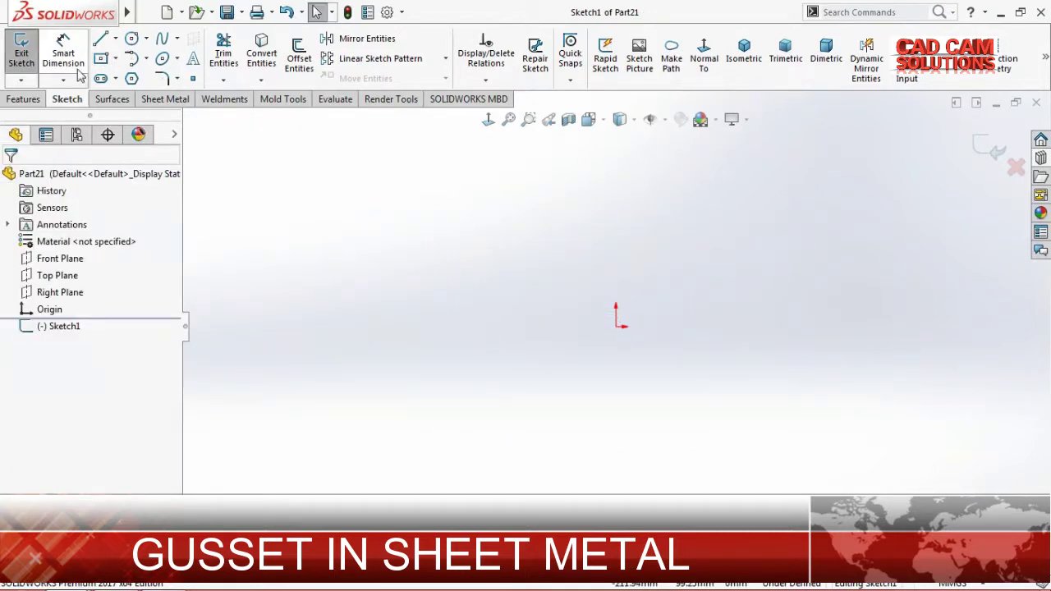
pyautogui.click(101, 58)
pyautogui.click(616, 326)
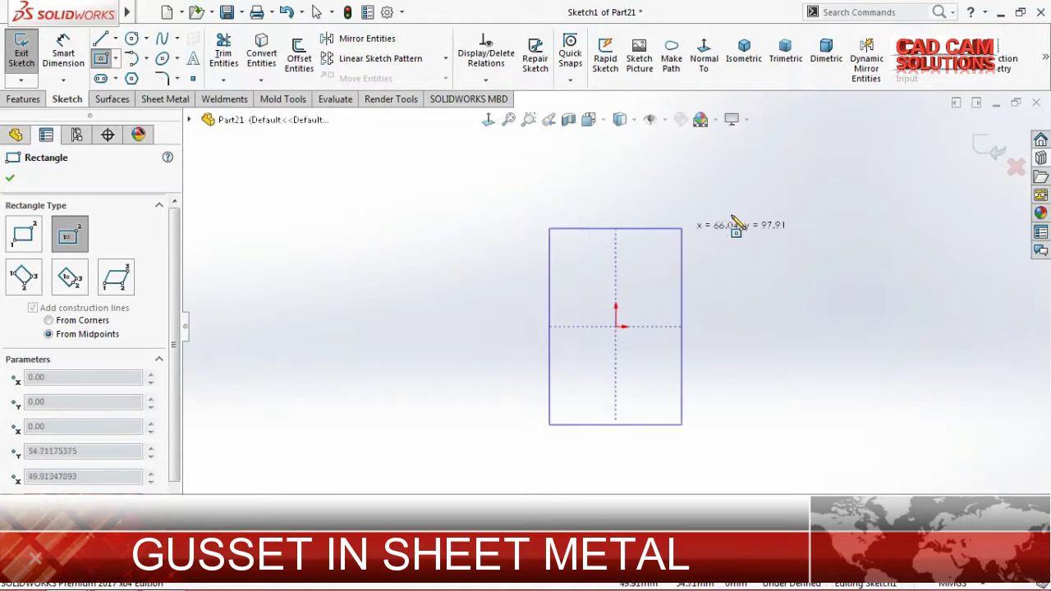
pyautogui.click(763, 207)
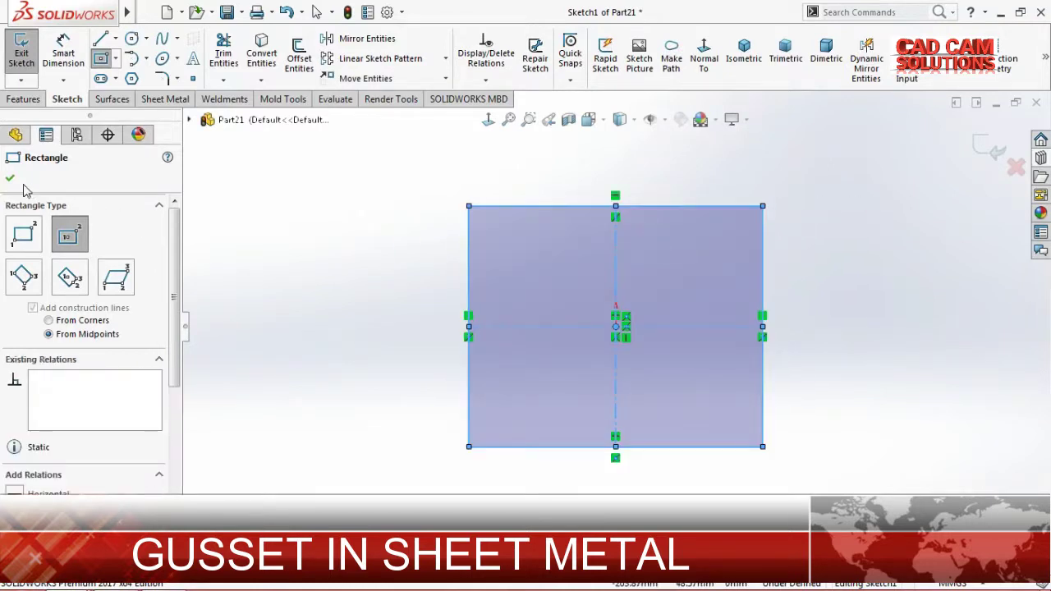
pyautogui.click(10, 178)
pyautogui.click(985, 152)
pyautogui.moveTo(915, 343); pyautogui.dragTo(865, 311, button='middle')
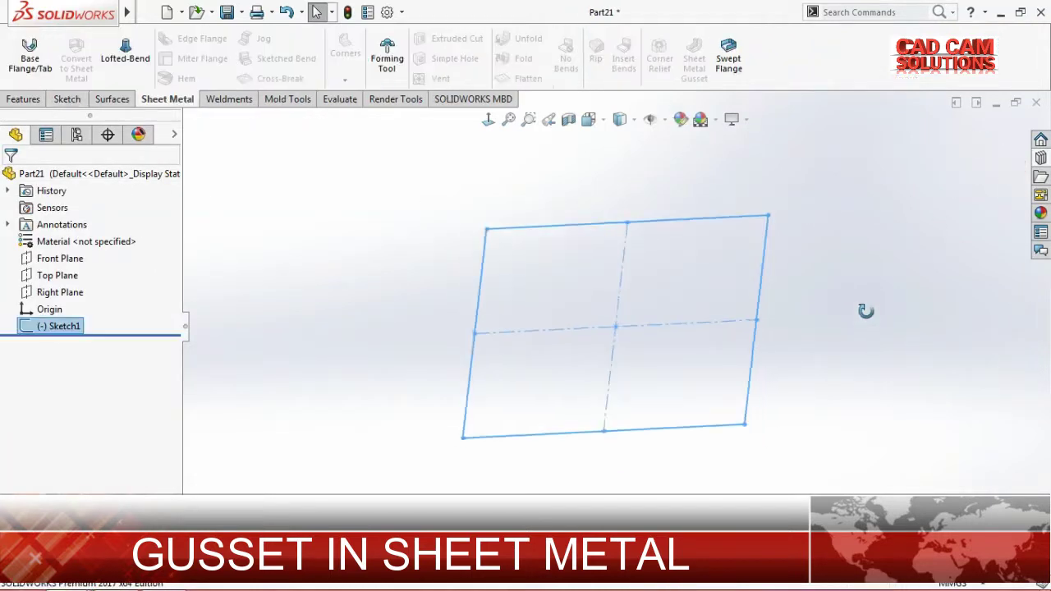
# Step: Turn the rectangle sketch into a 2.00mm base flange
pyautogui.click(29, 51)
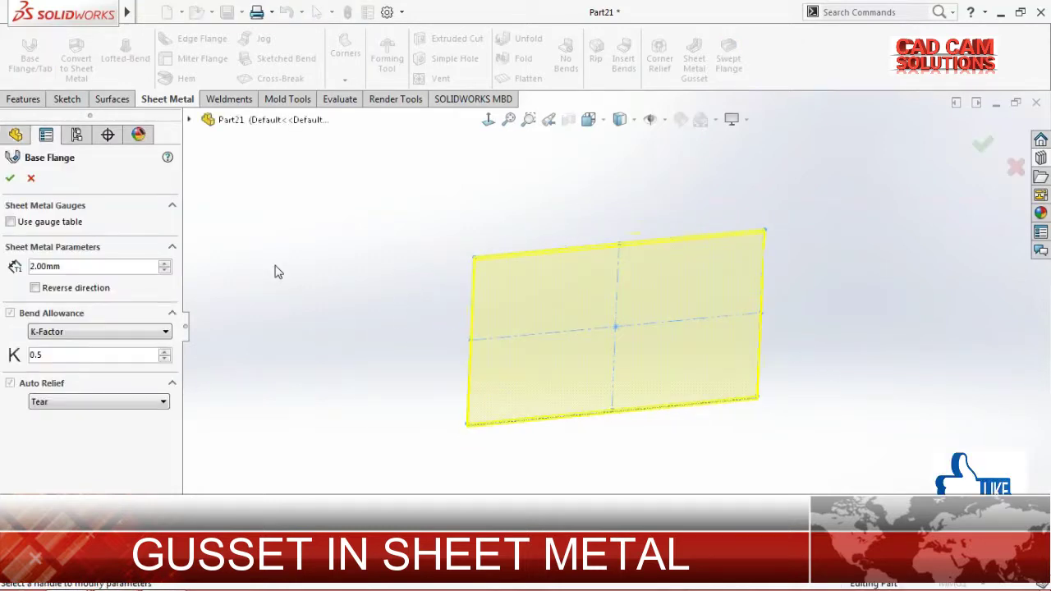
pyautogui.click(10, 178)
pyautogui.moveTo(292, 317)
pyautogui.mouseDown(button='middle')
pyautogui.moveTo(390, 233)
pyautogui.moveTo(380, 216)
pyautogui.mouseUp(button='middle')
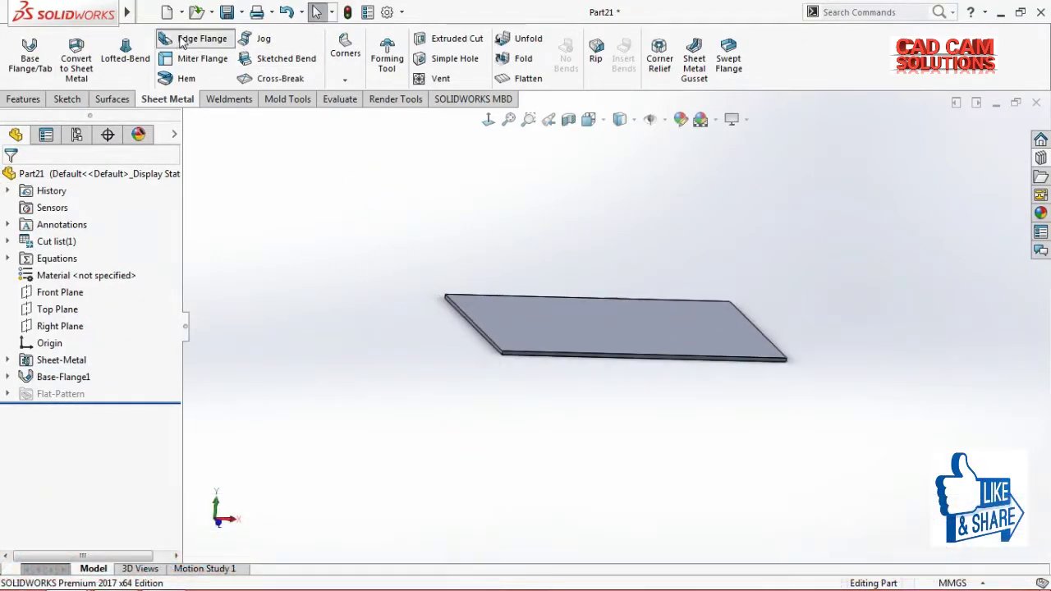
# Step: Add a 90° edge flange 94.7366mm high on the plate's left edge
pyautogui.click(182, 43)
pyautogui.click(478, 329)
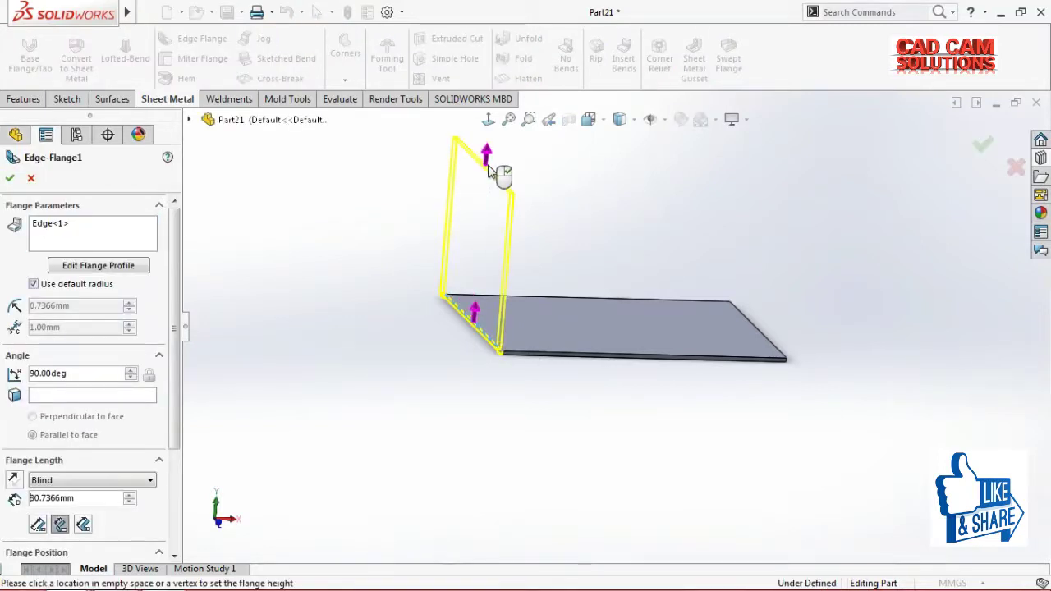
pyautogui.click(496, 139)
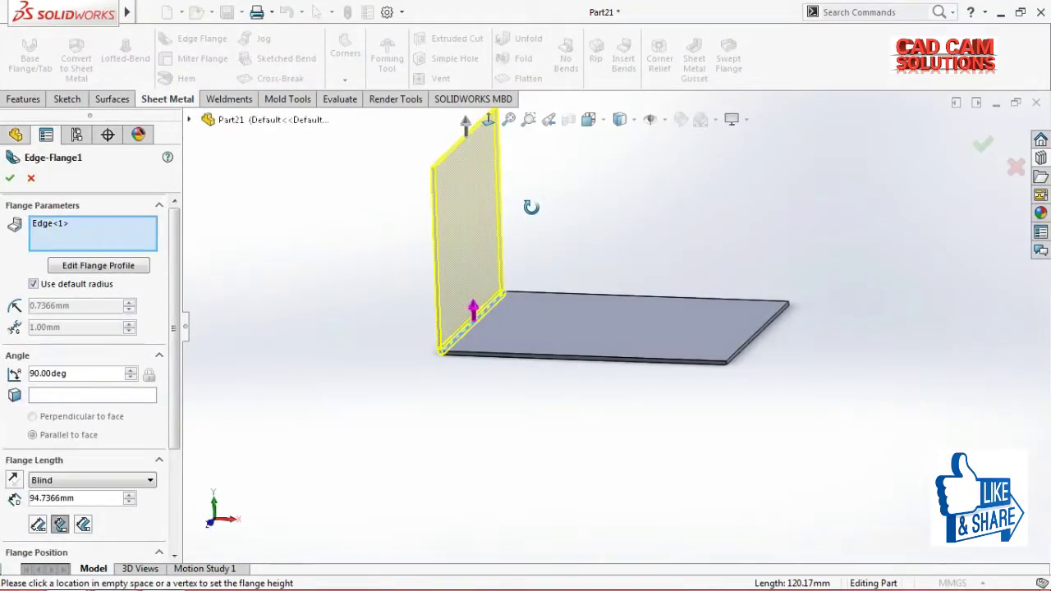
pyautogui.press('Return')
pyautogui.scroll(-2, 587, 270)
pyautogui.moveTo(587, 271); pyautogui.dragTo(588, 211, button='middle')
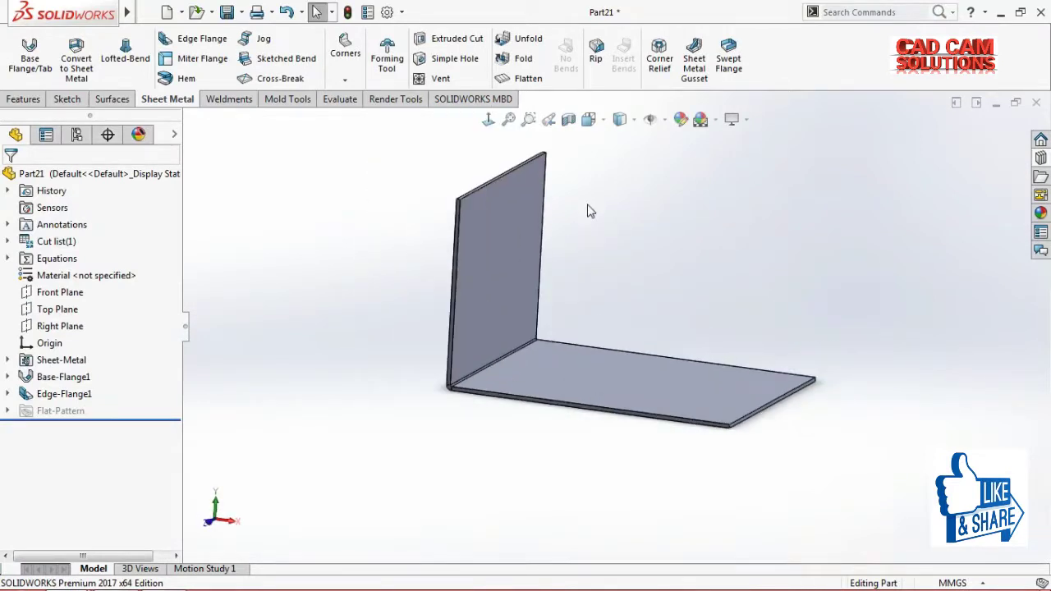
pyautogui.click(693, 64)
# Step: Select the bottom and upright flange faces as the gusset supports
pyautogui.moveTo(624, 247)
pyautogui.mouseDown(button='middle')
pyautogui.moveTo(638, 258)
pyautogui.moveTo(525, 309)
pyautogui.mouseUp(button='middle')
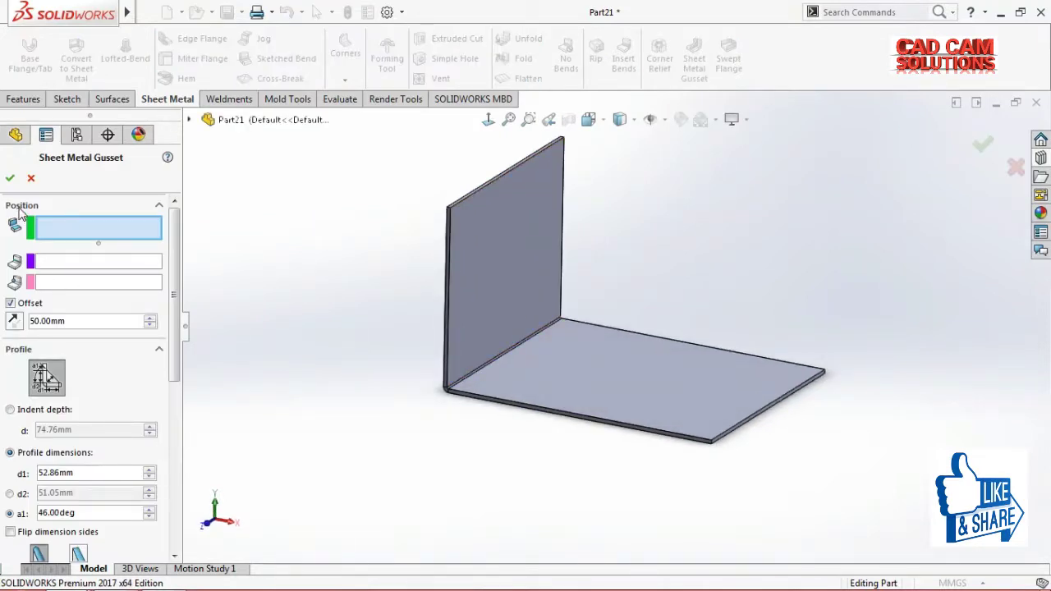
pyautogui.click(584, 370)
pyautogui.click(503, 301)
pyautogui.moveTo(504, 312)
pyautogui.mouseDown(button='middle')
pyautogui.moveTo(484, 366)
pyautogui.moveTo(402, 388)
pyautogui.mouseUp(button='middle')
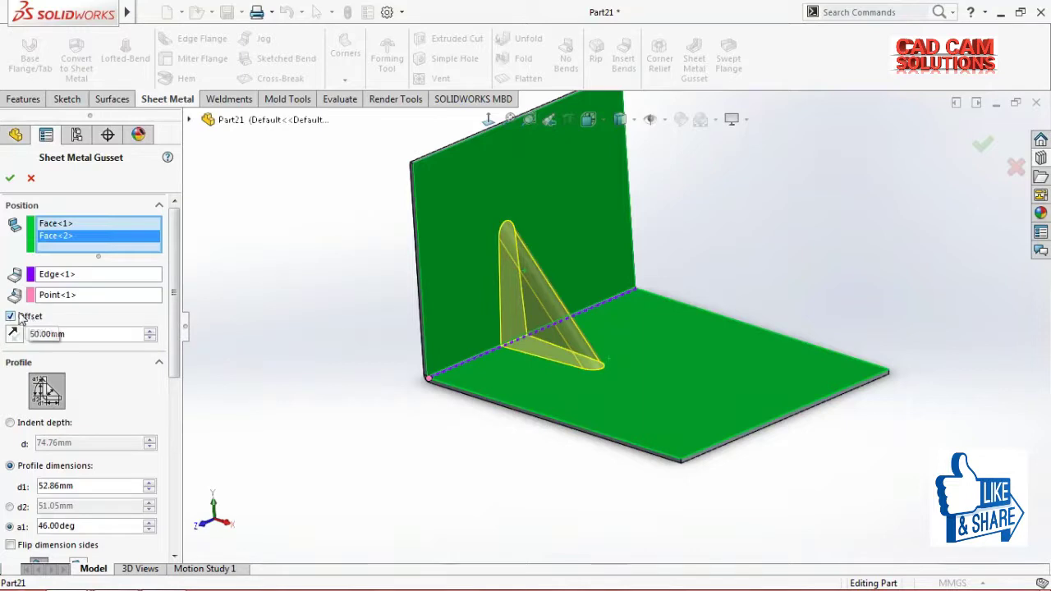
# Step: Set the gusset offset along the bend edge to 60.00mm
pyautogui.click(127, 340)
pyautogui.click(151, 332)
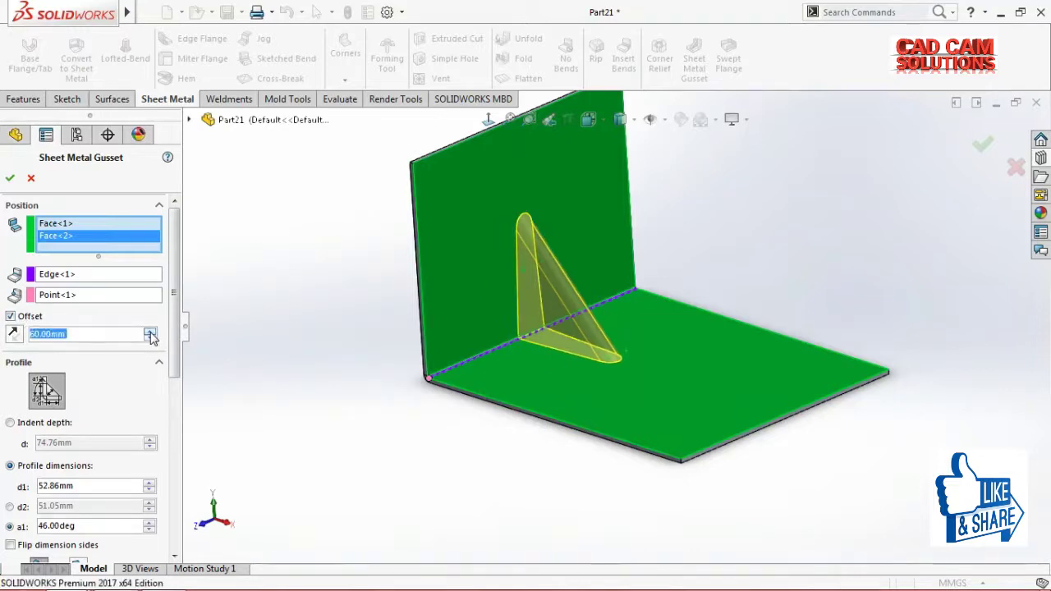
pyautogui.click(150, 332)
pyautogui.click(150, 333)
pyautogui.click(150, 338)
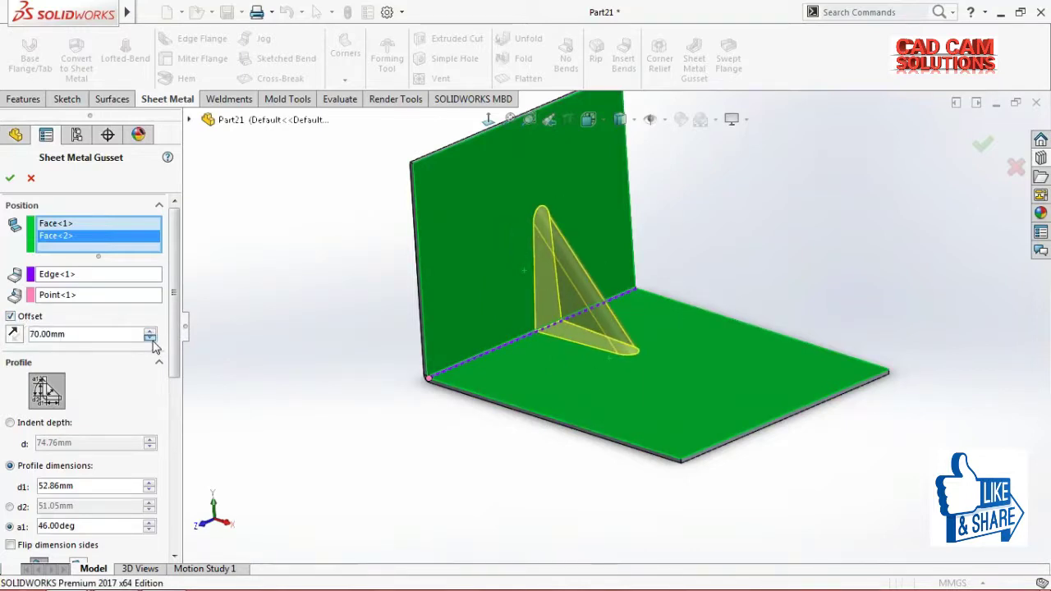
pyautogui.click(151, 339)
pyautogui.moveTo(174, 365); pyautogui.dragTo(174, 417)
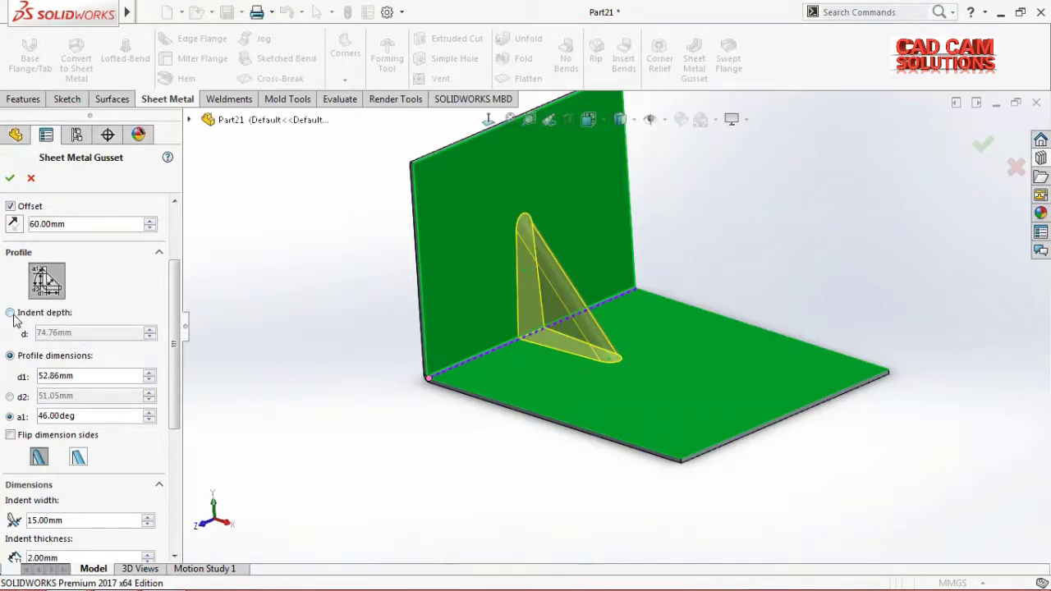
# Step: Size the gusset by indent depth, reducing it to 54.76mm
pyautogui.click(10, 315)
pyautogui.moveTo(445, 358); pyautogui.dragTo(448, 359, button='middle')
pyautogui.click(151, 338)
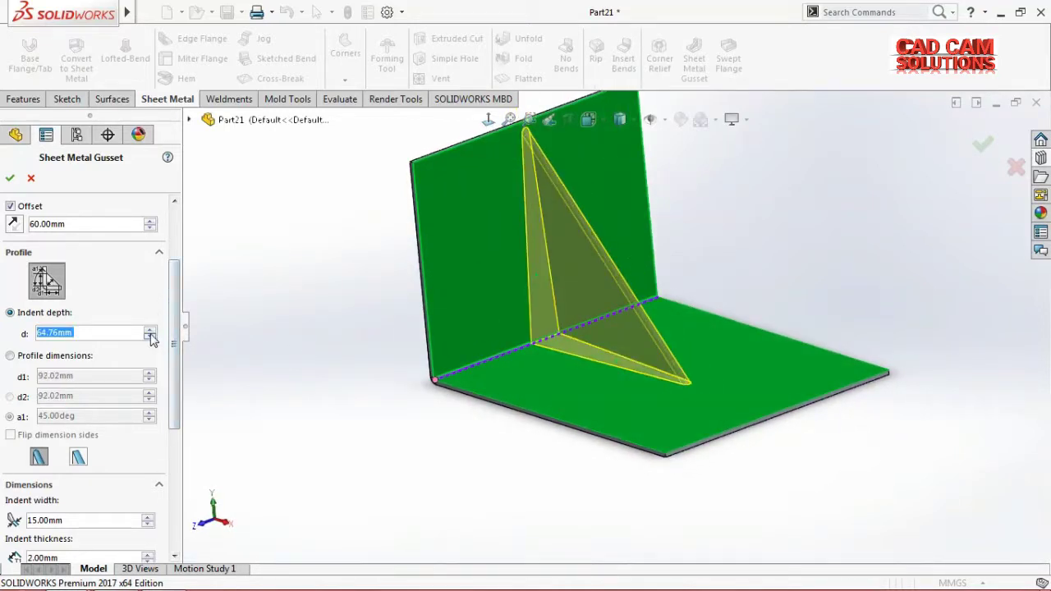
pyautogui.click(150, 338)
pyautogui.moveTo(312, 337)
pyautogui.mouseDown(button='middle')
pyautogui.moveTo(458, 313)
pyautogui.moveTo(398, 313)
pyautogui.moveTo(555, 303)
pyautogui.mouseUp(button='middle')
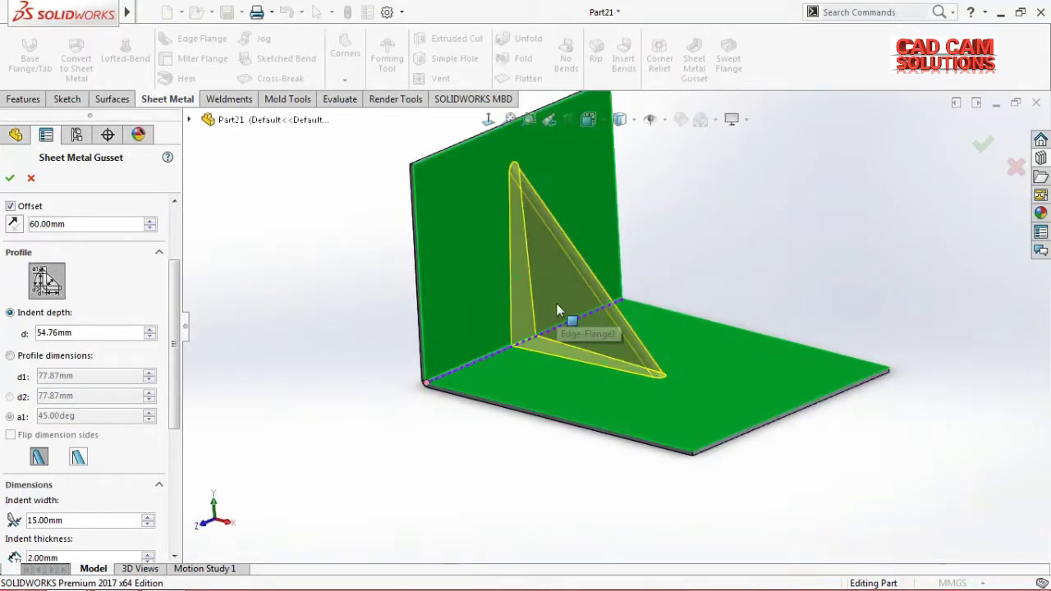
# Step: Size the gusset by profile dimensions with leg length d1 at 67.87mm
pyautogui.click(10, 358)
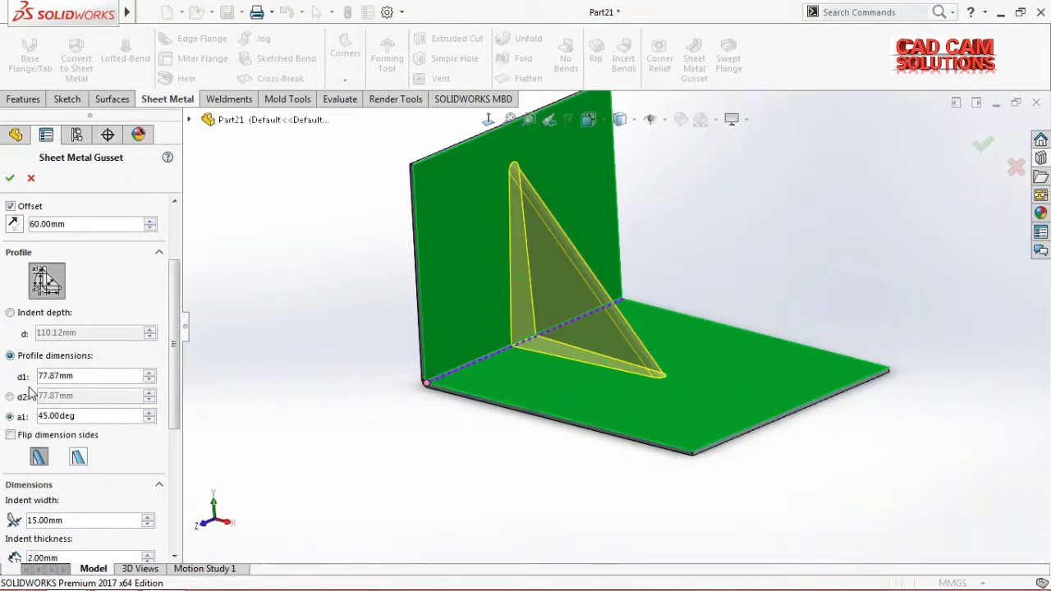
pyautogui.click(11, 397)
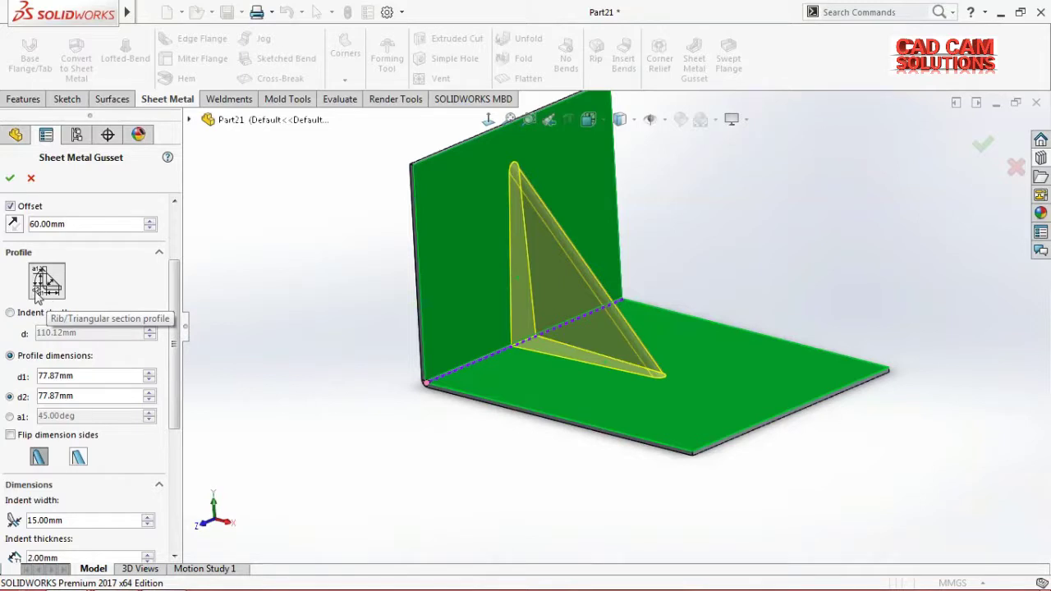
pyautogui.click(148, 374)
pyautogui.click(150, 380)
pyautogui.click(150, 380)
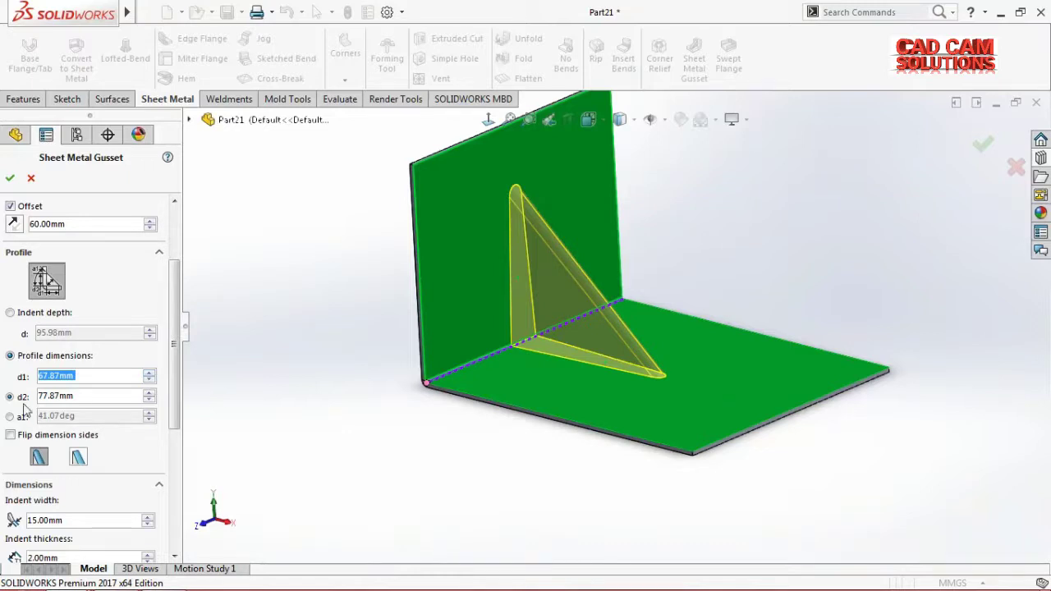
pyautogui.click(148, 393)
pyautogui.click(149, 399)
pyautogui.click(150, 400)
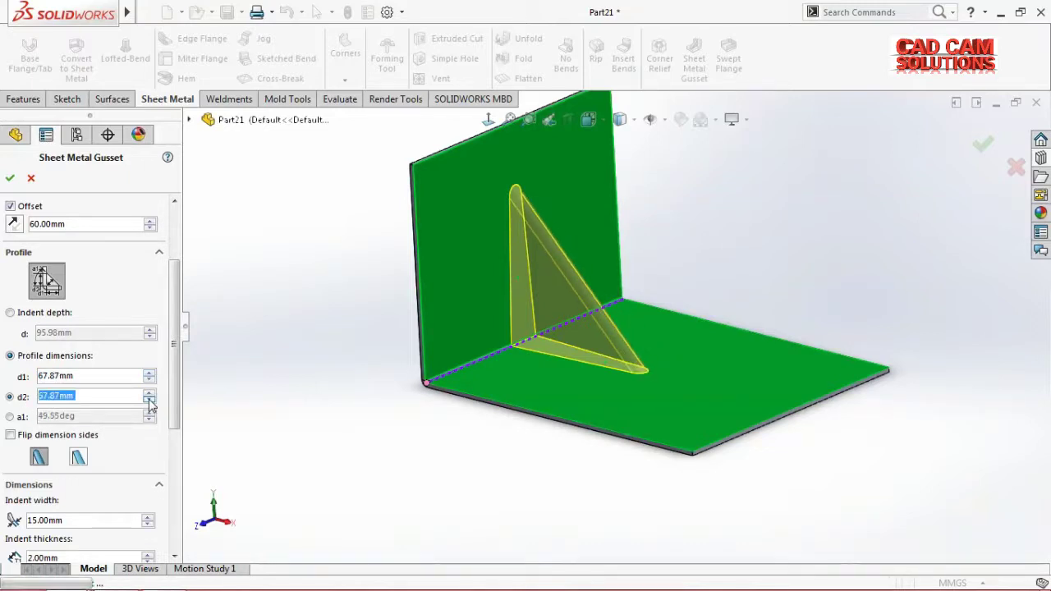
# Step: Set profile angle a1 to 46.55deg and keep the rounded gusset profile
pyautogui.click(9, 417)
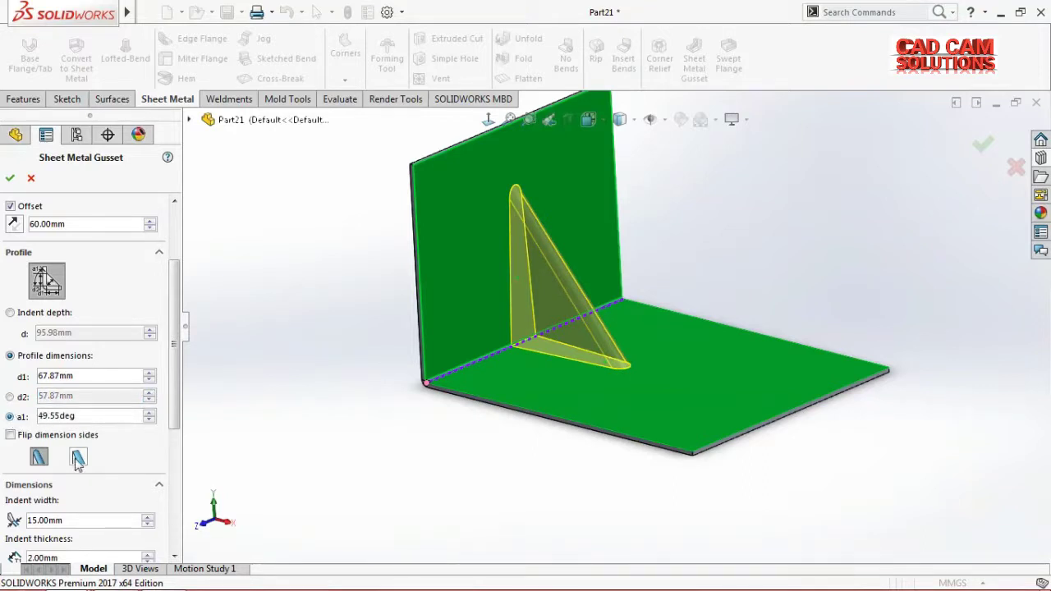
pyautogui.click(148, 421)
pyautogui.click(150, 422)
pyautogui.click(150, 421)
pyautogui.click(149, 413)
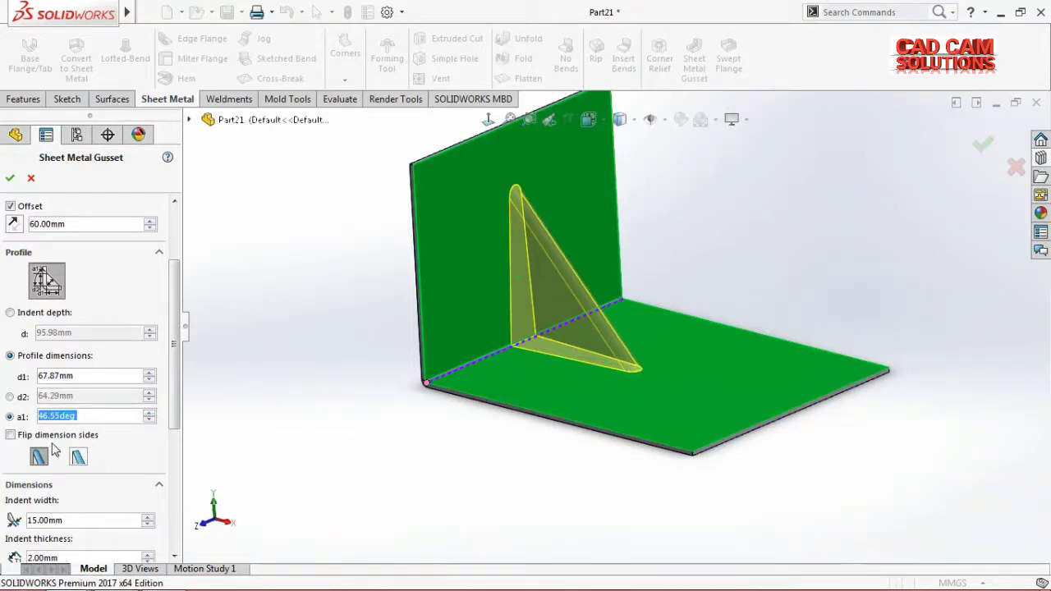
pyautogui.click(78, 457)
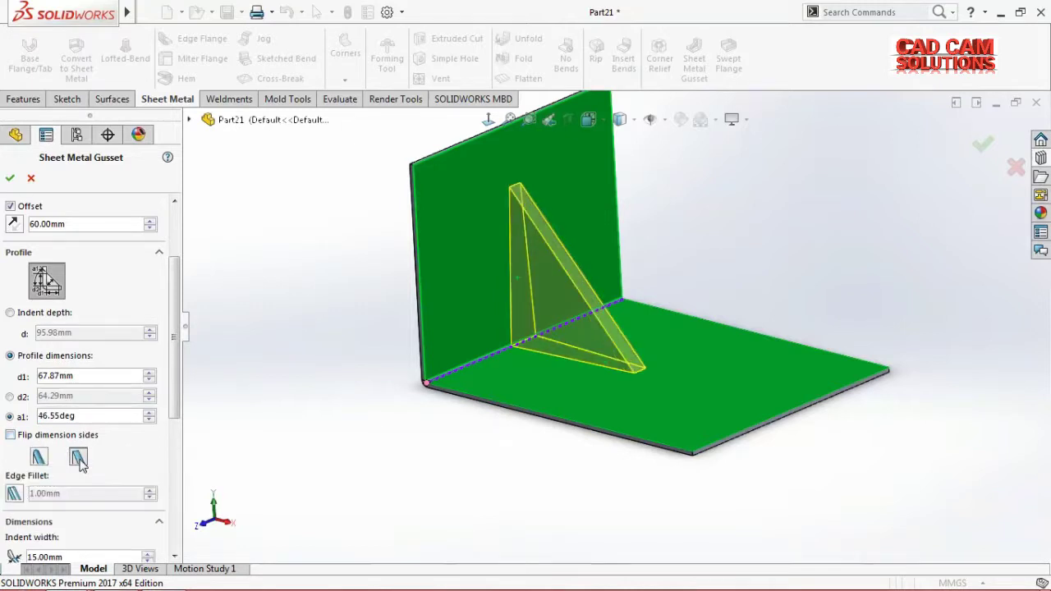
pyautogui.click(41, 462)
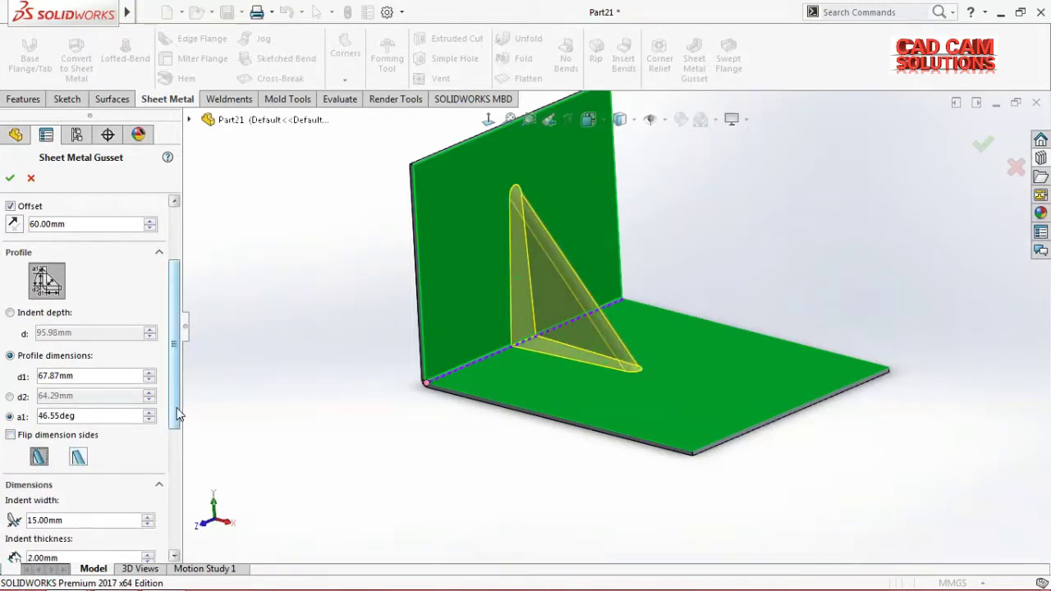
pyautogui.scroll(-2, 177, 413)
pyautogui.scroll(-2, 176, 413)
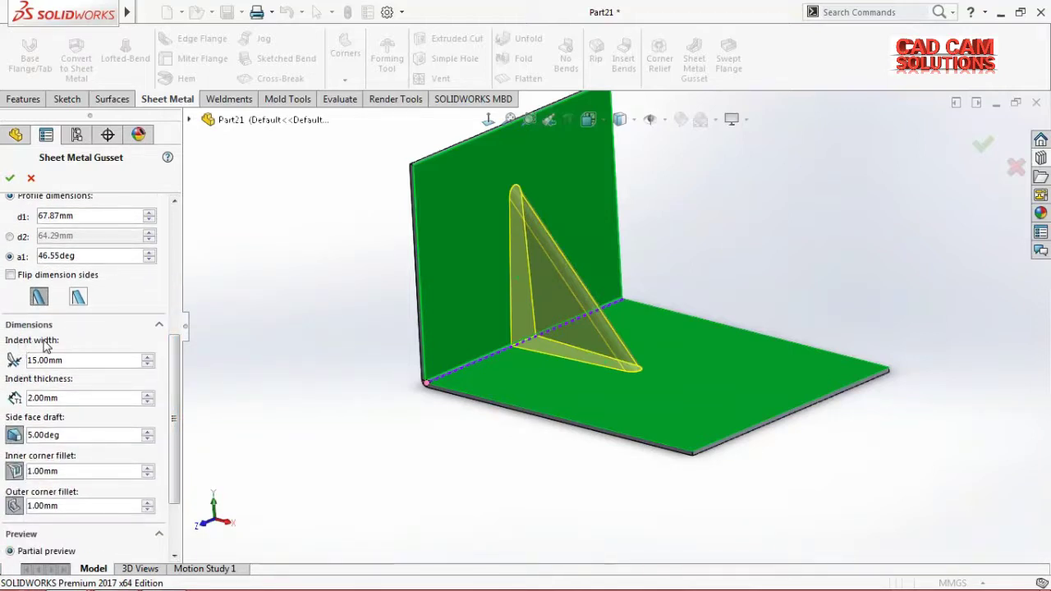
pyautogui.moveTo(264, 364); pyautogui.dragTo(561, 338, button='middle')
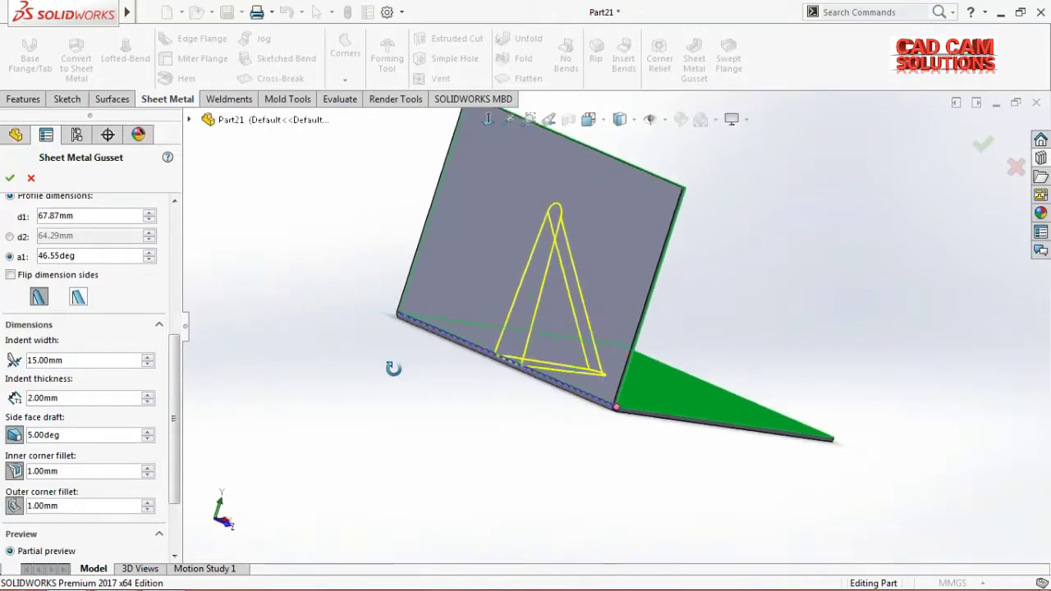
pyautogui.moveTo(573, 297)
pyautogui.mouseDown(button='middle')
pyautogui.moveTo(547, 347)
pyautogui.moveTo(474, 335)
pyautogui.moveTo(564, 357)
pyautogui.moveTo(741, 317)
pyautogui.mouseUp(button='middle')
pyautogui.click(148, 359)
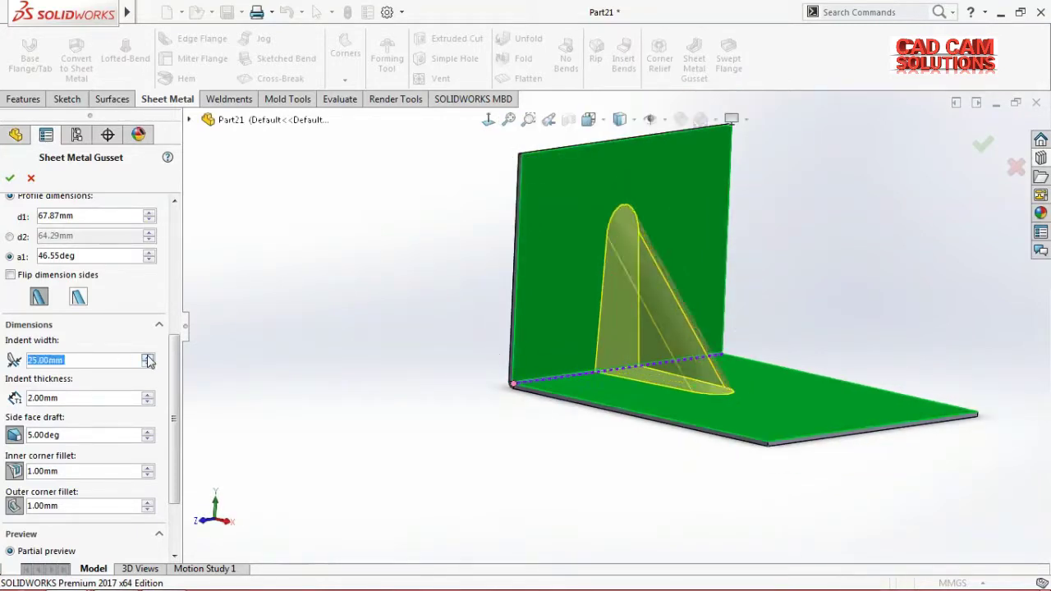
pyautogui.click(149, 367)
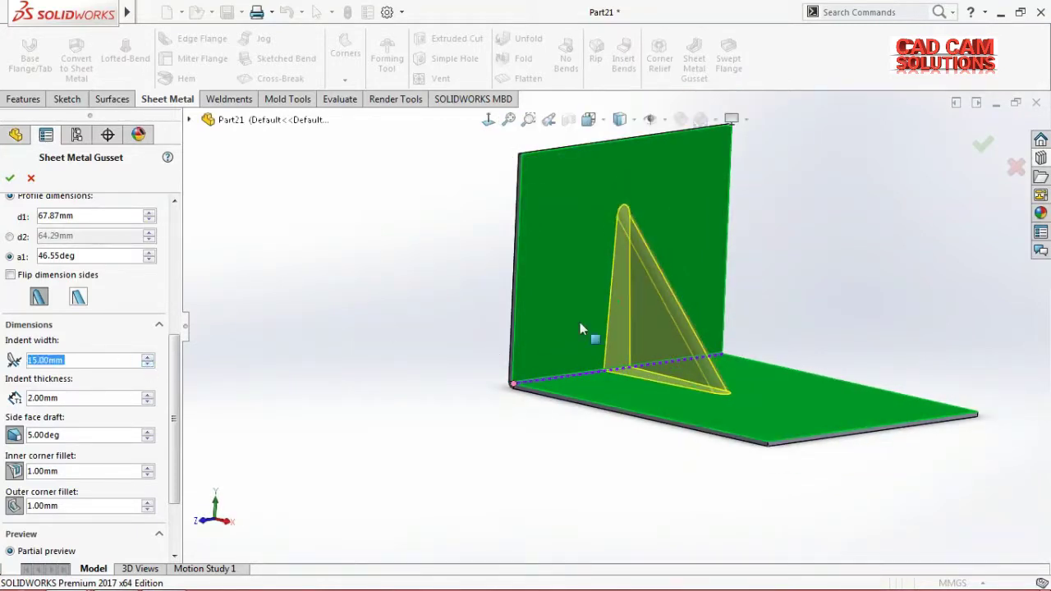
pyautogui.moveTo(782, 340); pyautogui.dragTo(780, 361, button='middle')
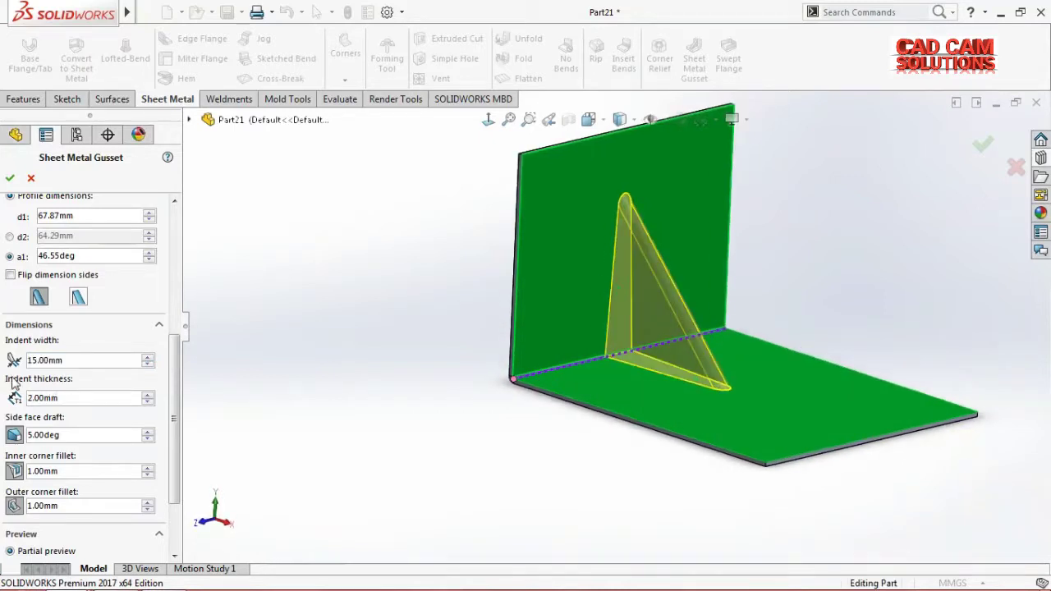
pyautogui.click(148, 400)
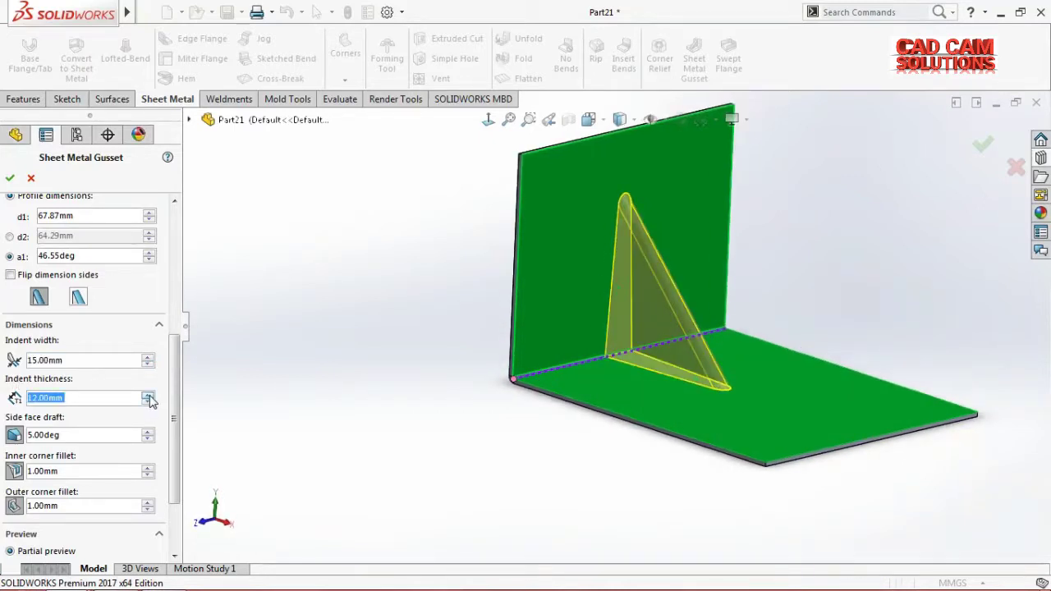
pyautogui.moveTo(411, 356)
pyautogui.mouseDown(button='middle')
pyautogui.moveTo(448, 369)
pyautogui.moveTo(406, 374)
pyautogui.mouseUp(button='middle')
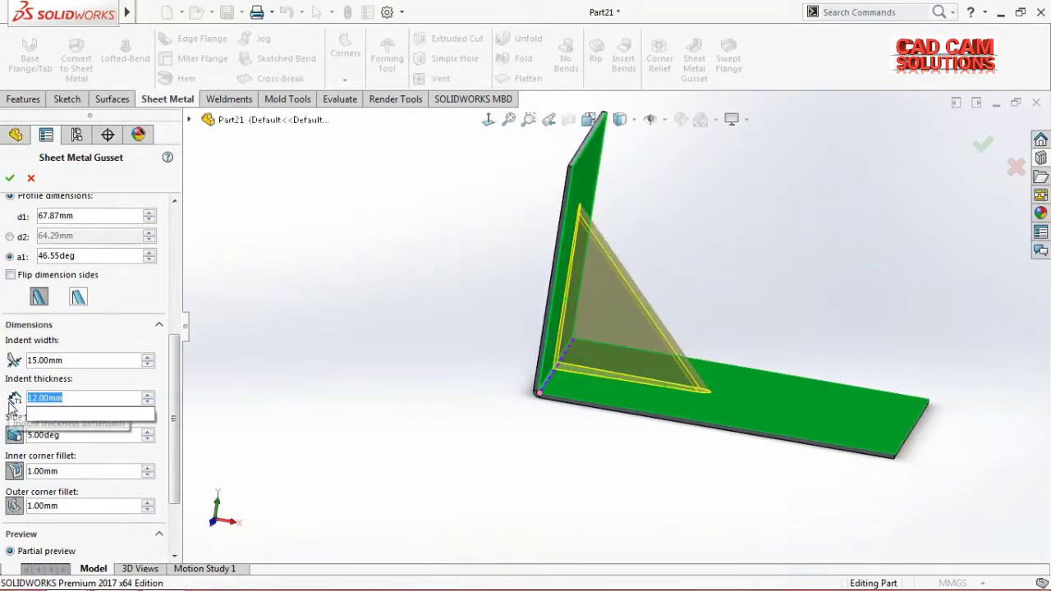
pyautogui.write('2')
pyautogui.press('Return')
pyautogui.moveTo(382, 368); pyautogui.dragTo(345, 395, button='middle')
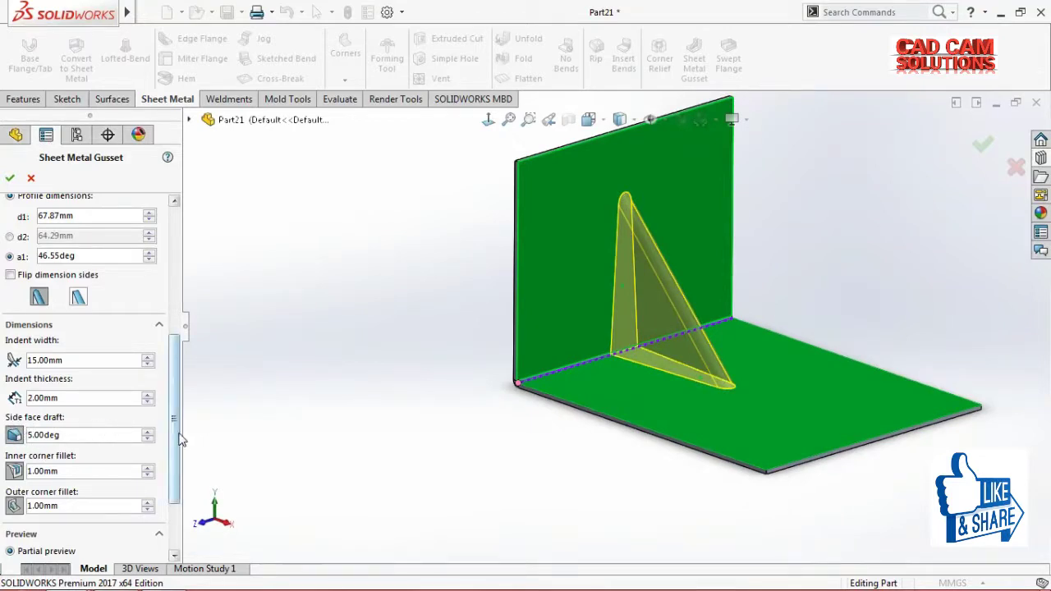
# Step: Set the gusset's side face draft to 4.00deg
pyautogui.scroll(-2, 173, 423)
pyautogui.click(18, 411)
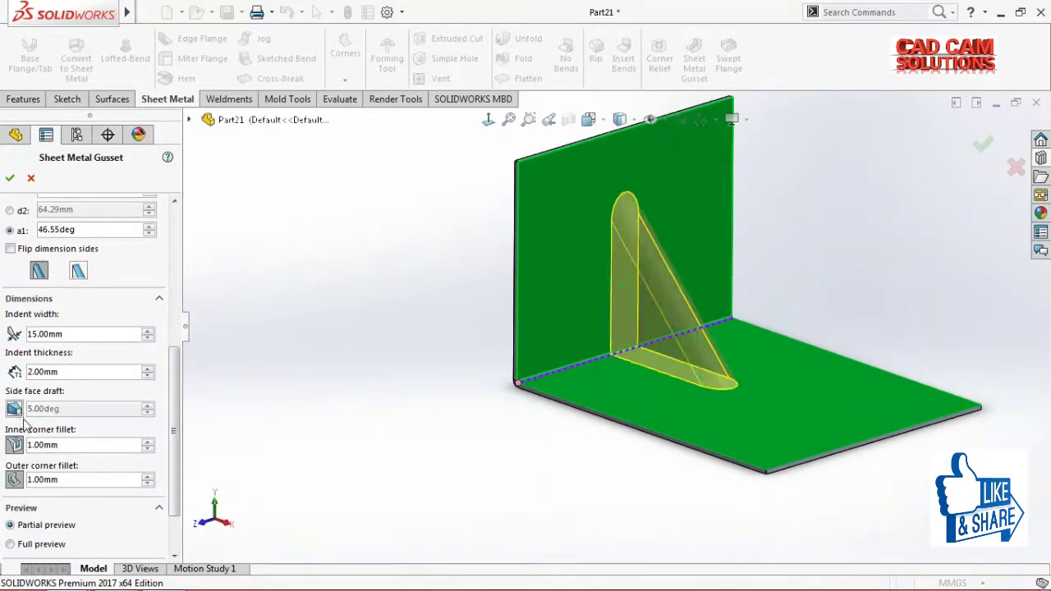
pyautogui.click(14, 410)
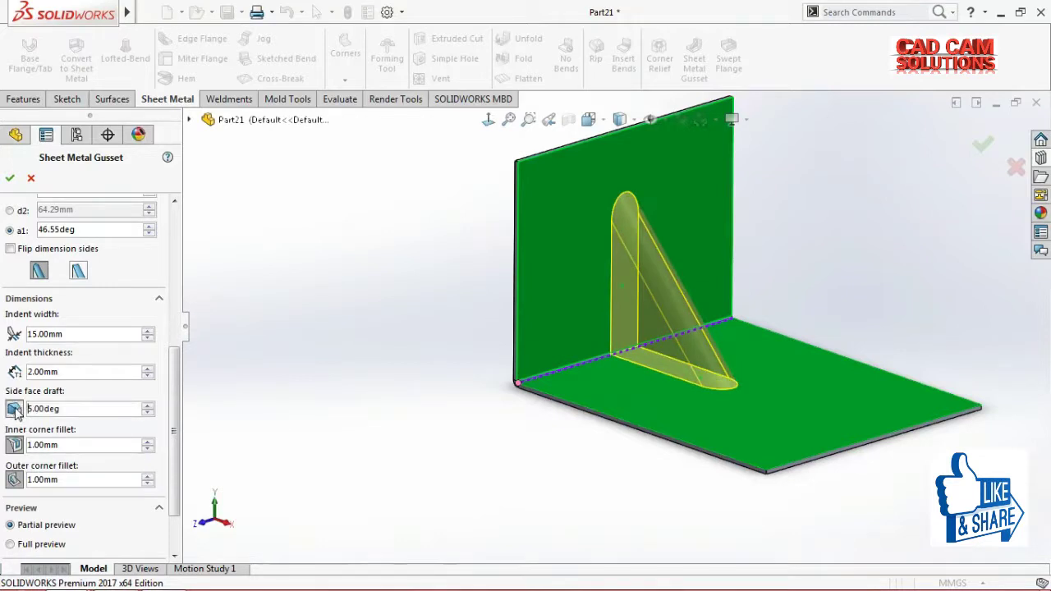
pyautogui.click(147, 412)
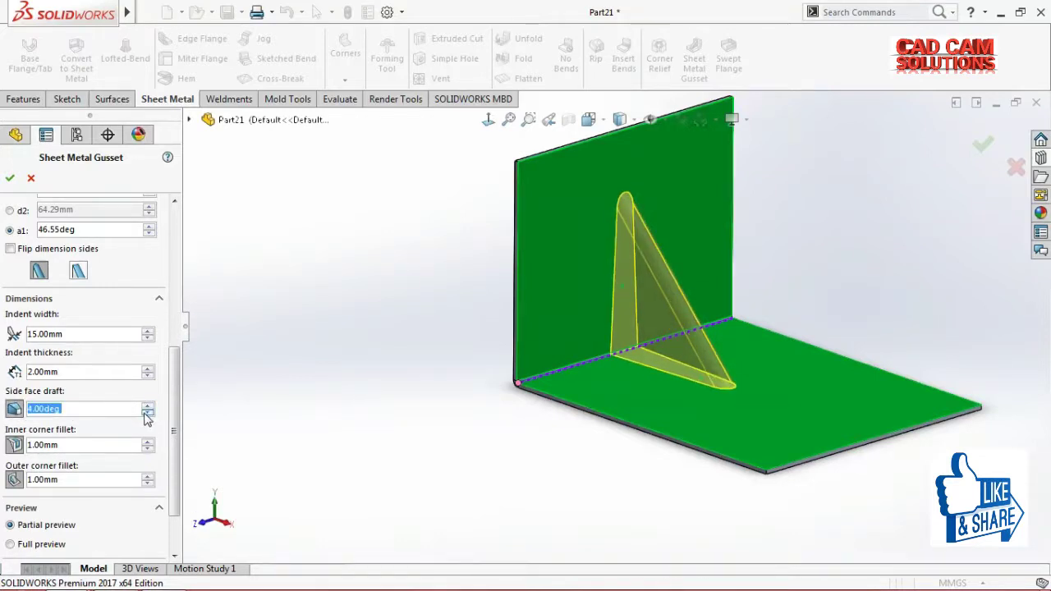
pyautogui.click(147, 413)
pyautogui.click(59, 409)
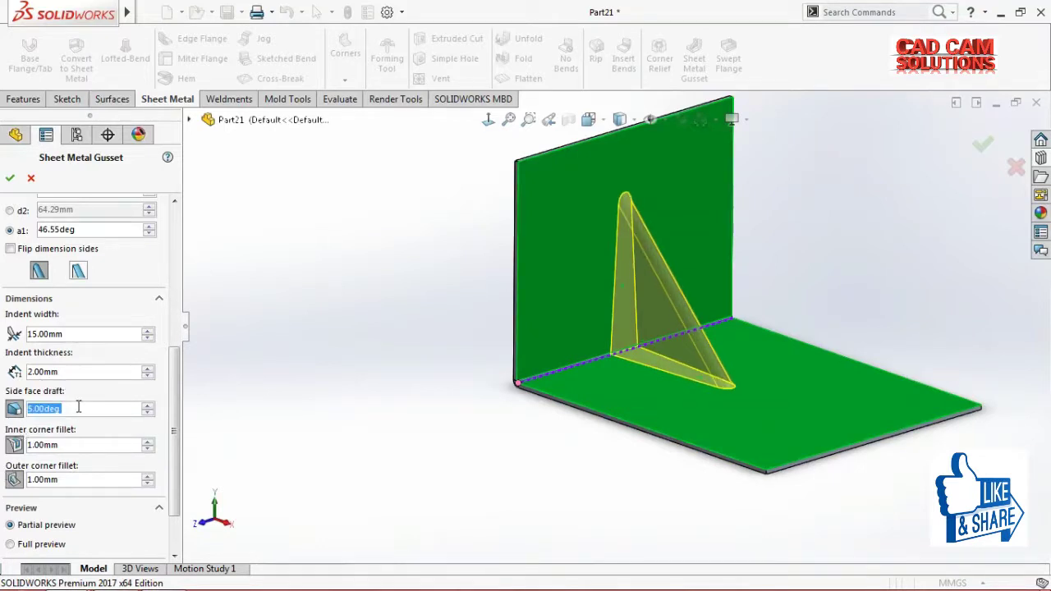
pyautogui.press('Down')
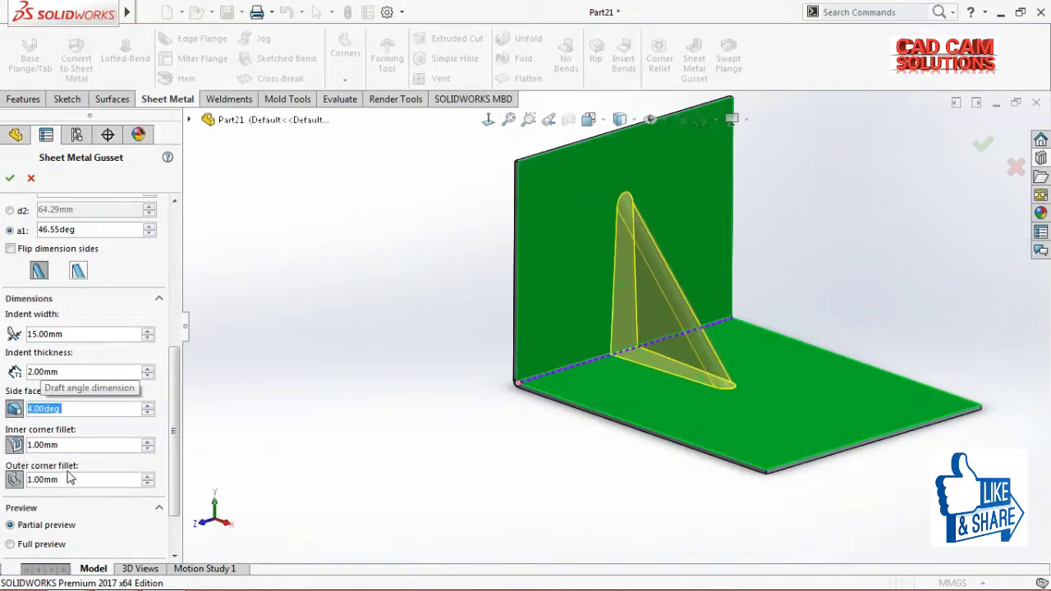
# Step: Set the inner corner fillet to 1.00mm and accept the gusset
pyautogui.moveTo(620, 362)
pyautogui.mouseDown(button='middle')
pyautogui.moveTo(680, 376)
pyautogui.moveTo(586, 362)
pyautogui.mouseUp(button='middle')
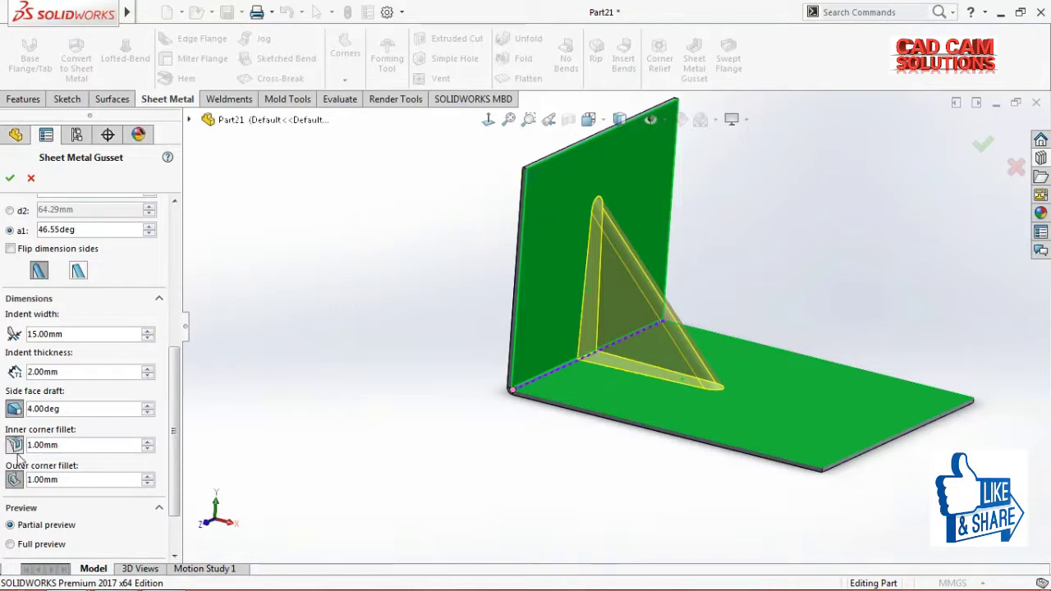
pyautogui.click(148, 443)
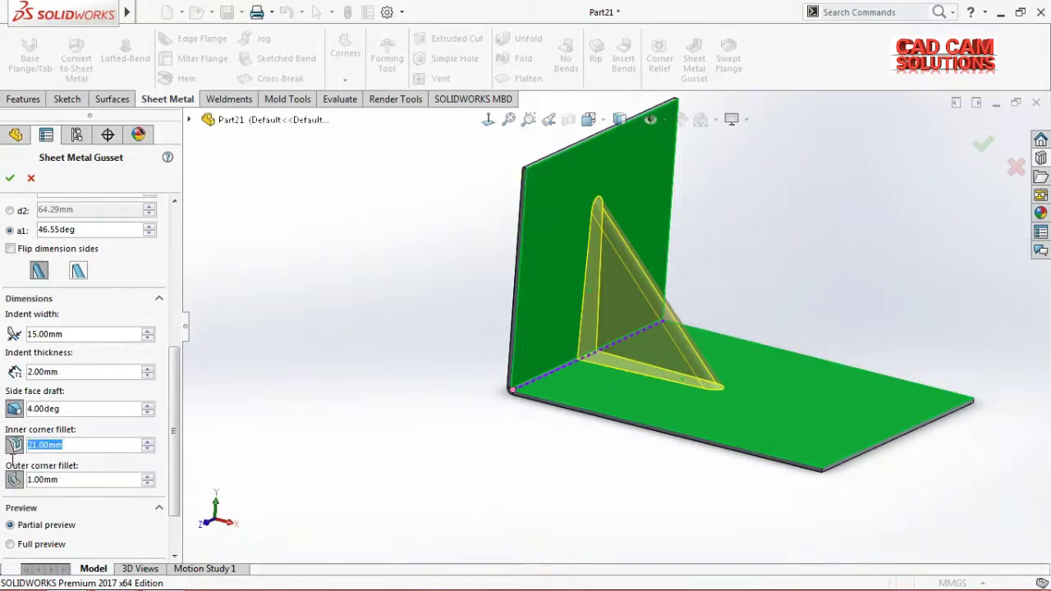
pyautogui.write('1')
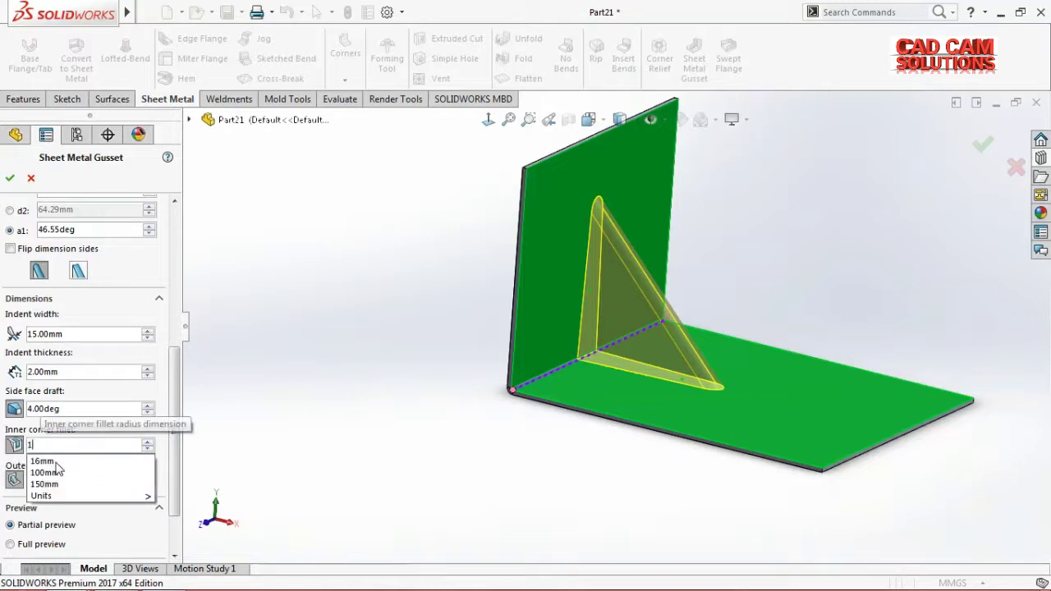
pyautogui.press('Return')
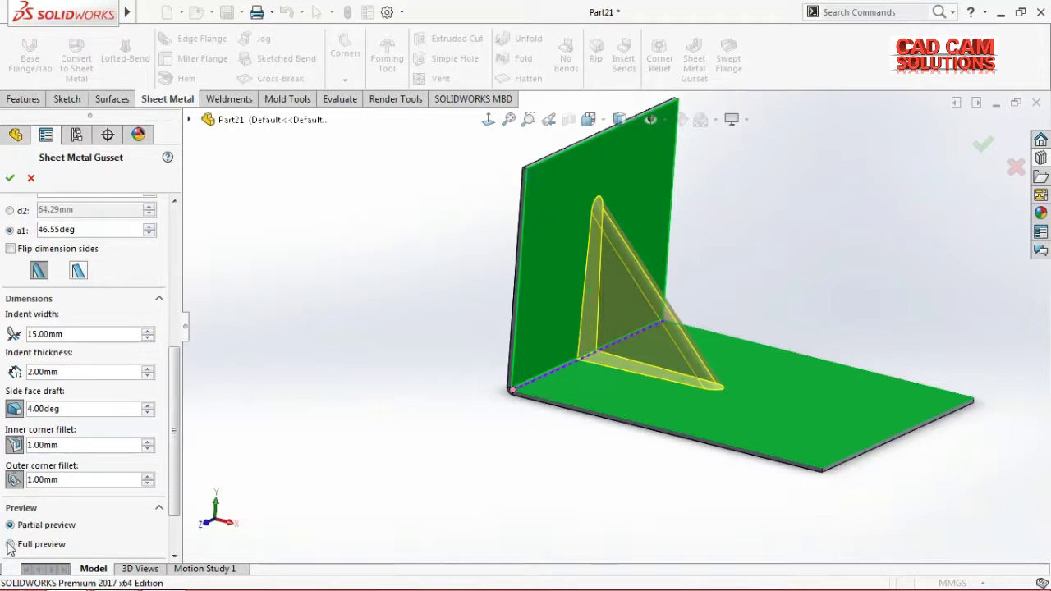
pyautogui.click(10, 177)
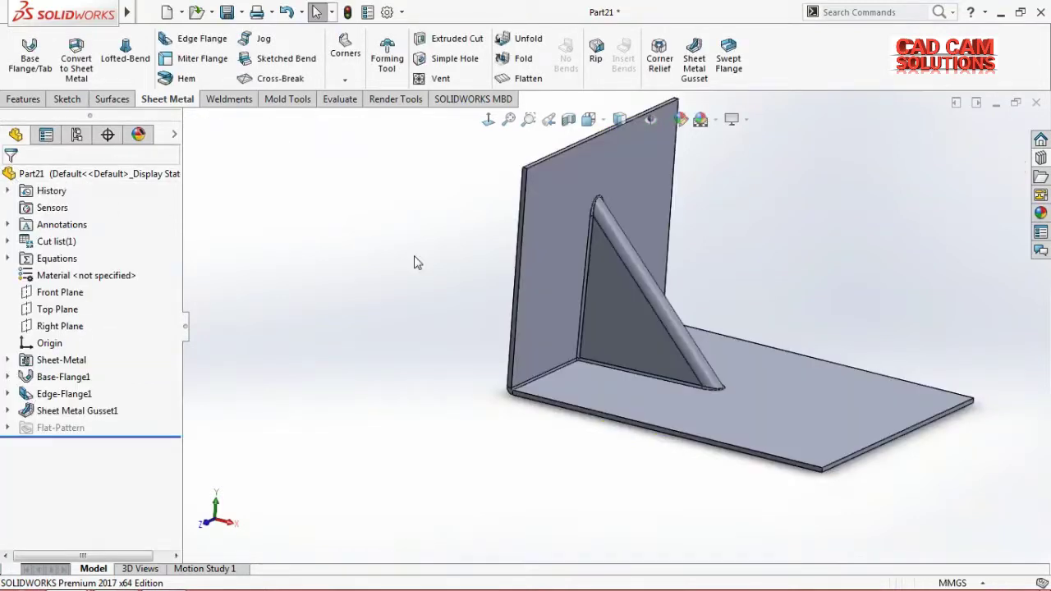
# Step: Orbit and zoom around Part21 to inspect the rounded gusset across the bend
pyautogui.scroll(-3, 796, 390)
pyautogui.scroll(2, 725, 400)
pyautogui.moveTo(598, 258); pyautogui.dragTo(740, 234, button='middle')
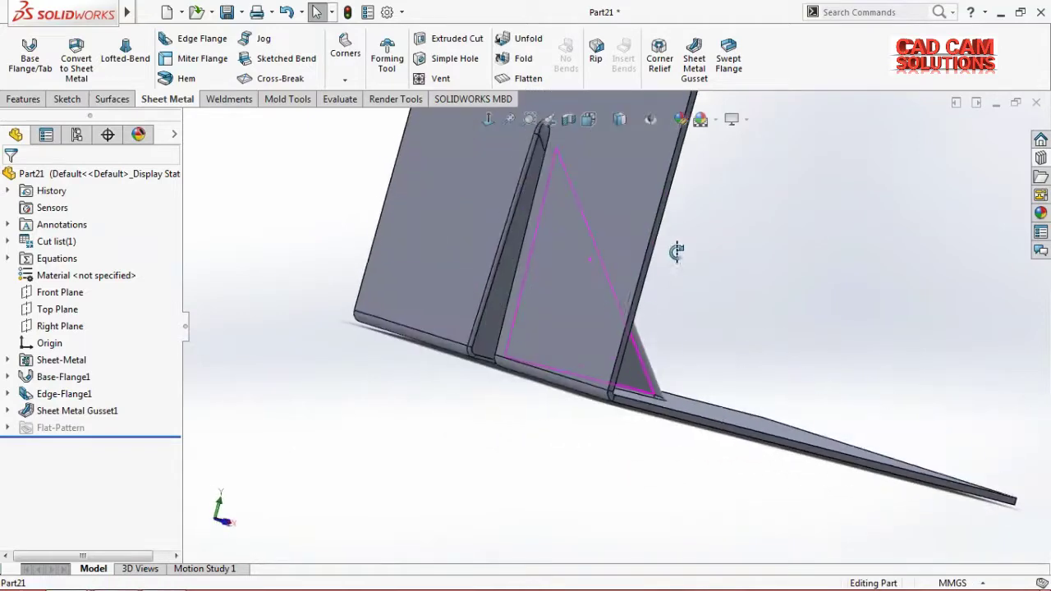
pyautogui.hotkey('ctrl', '7')
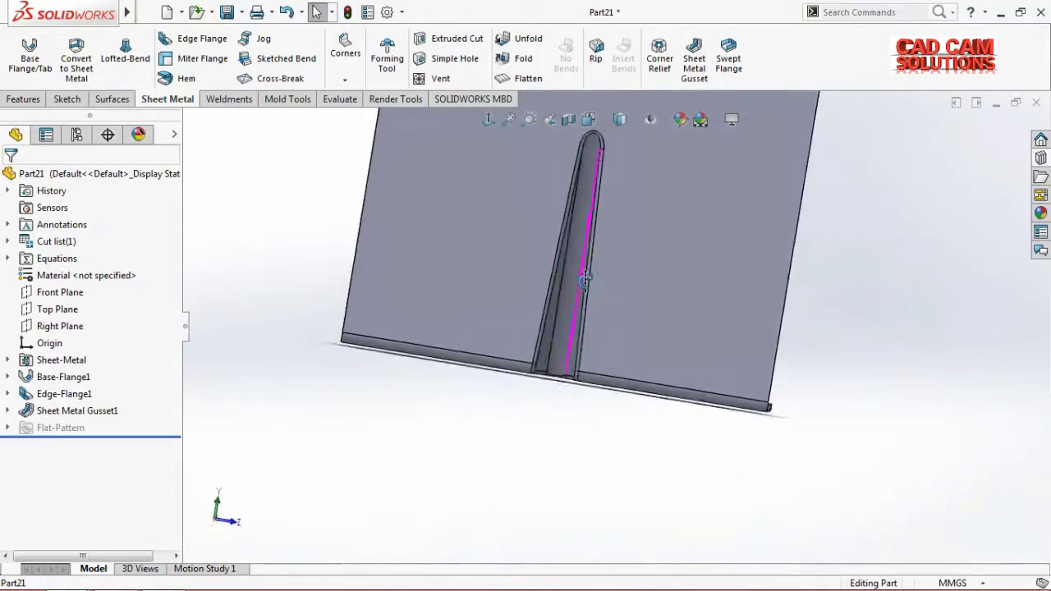
pyautogui.moveTo(553, 309); pyautogui.dragTo(607, 322, button='middle')
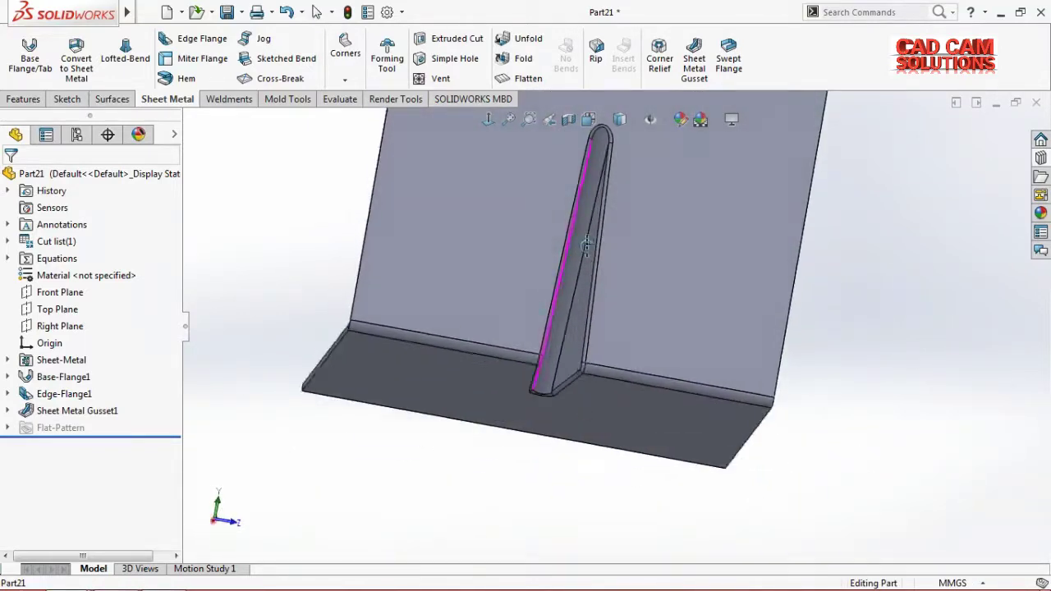
pyautogui.scroll(-5, 572, 374)
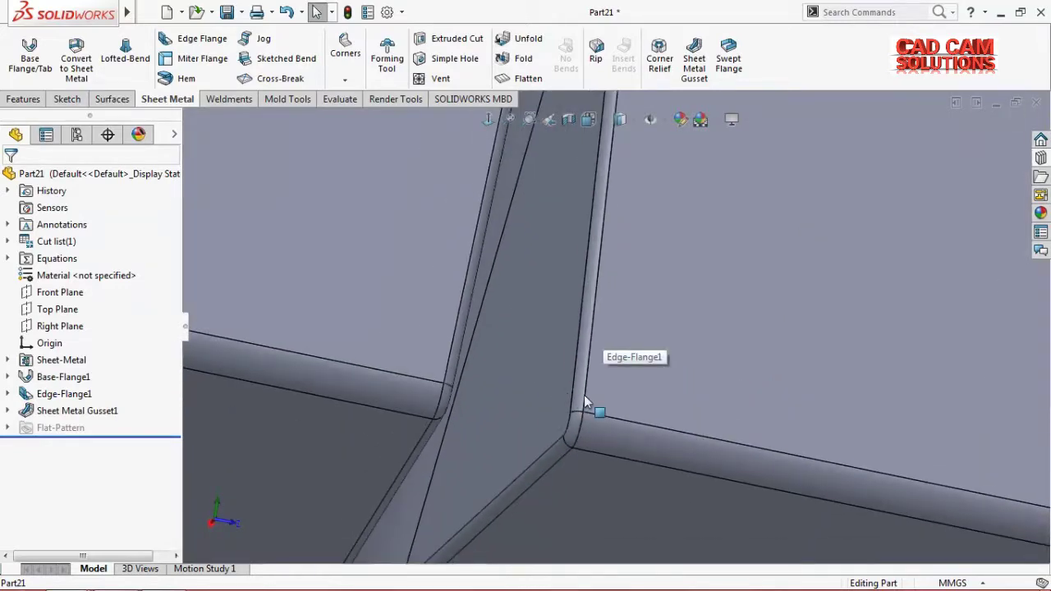
pyautogui.scroll(5, 622, 338)
pyautogui.moveTo(499, 381)
pyautogui.mouseDown(button='middle')
pyautogui.moveTo(643, 395)
pyautogui.moveTo(554, 331)
pyautogui.mouseUp(button='middle')
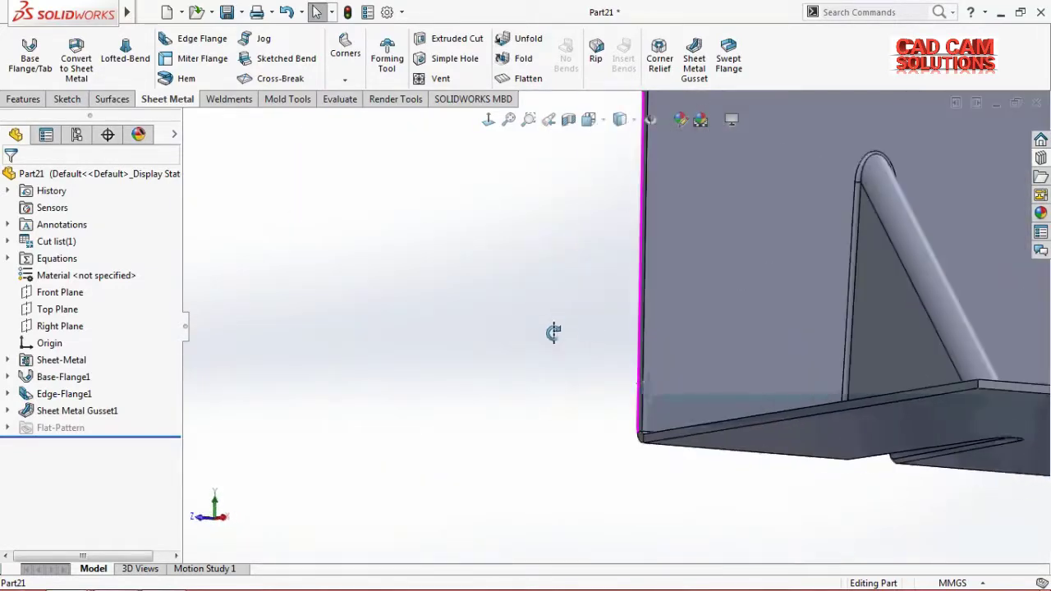
pyautogui.scroll(3, 688, 407)
pyautogui.moveTo(688, 407); pyautogui.dragTo(828, 406, button='middle')
pyautogui.scroll(2, 898, 396)
pyautogui.moveTo(897, 397)
pyautogui.mouseDown(button='middle')
pyautogui.moveTo(684, 300)
pyautogui.moveTo(750, 244)
pyautogui.mouseUp(button='middle')
pyautogui.scroll(2, 751, 244)
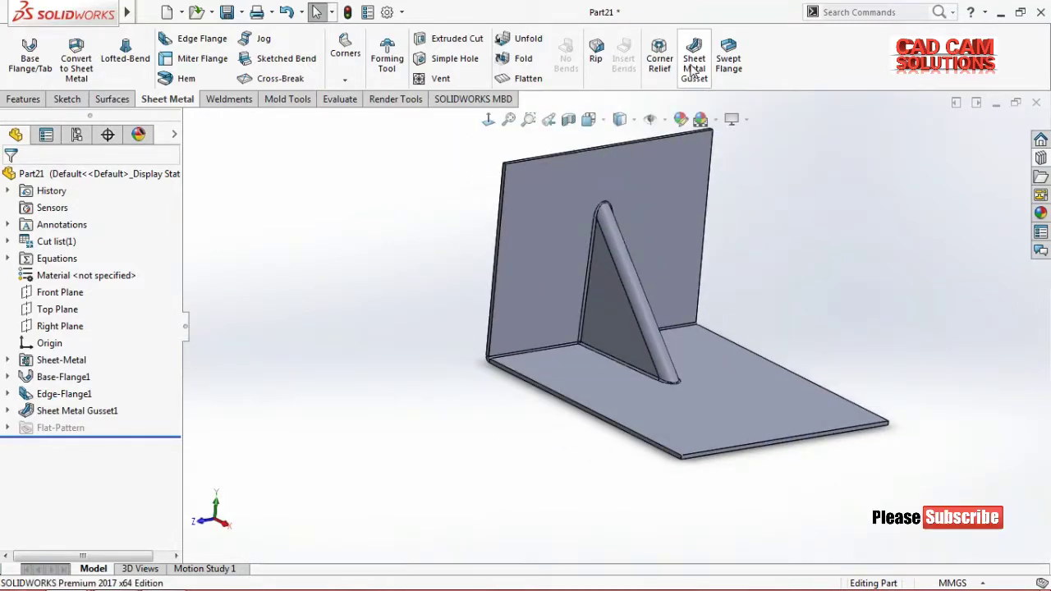